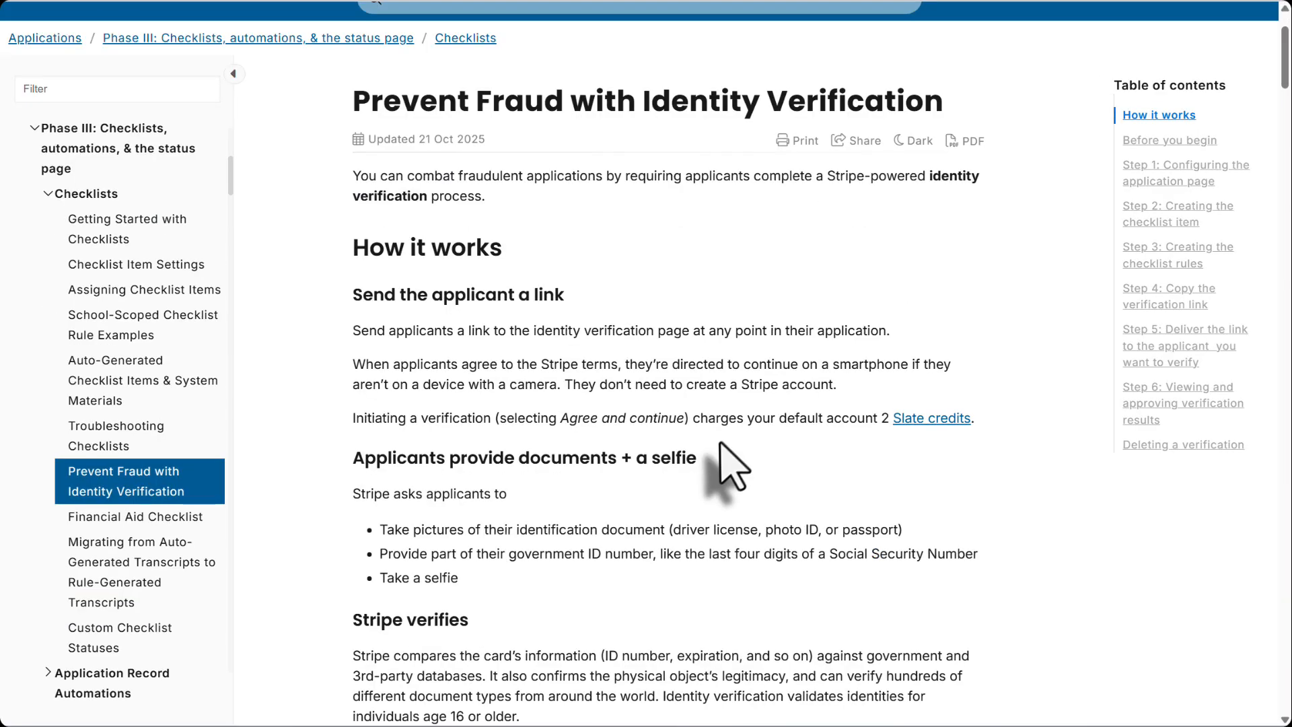
- Read how identity verification works, the prerequisites, and Step 1 on configuring the application page in the Prevent Fraud with Identity Verification article
scroll(738, 457, down, 4)
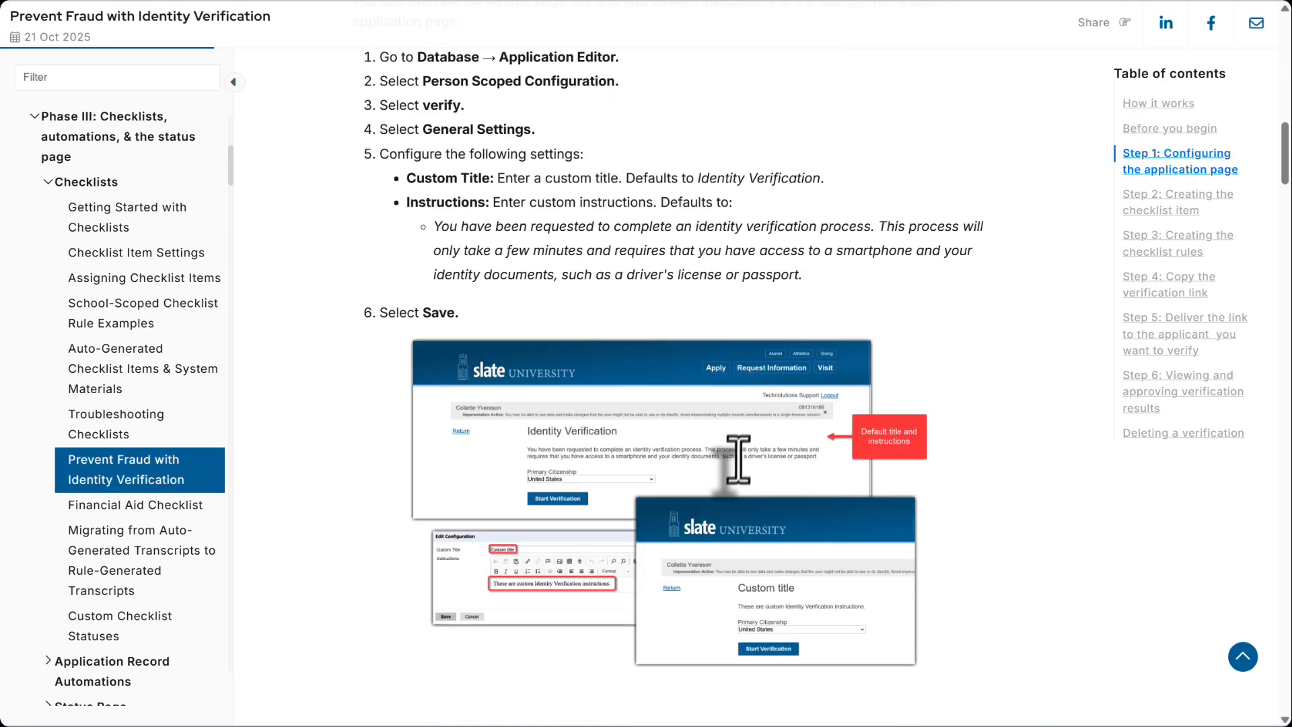
scroll(744, 424, up, 10)
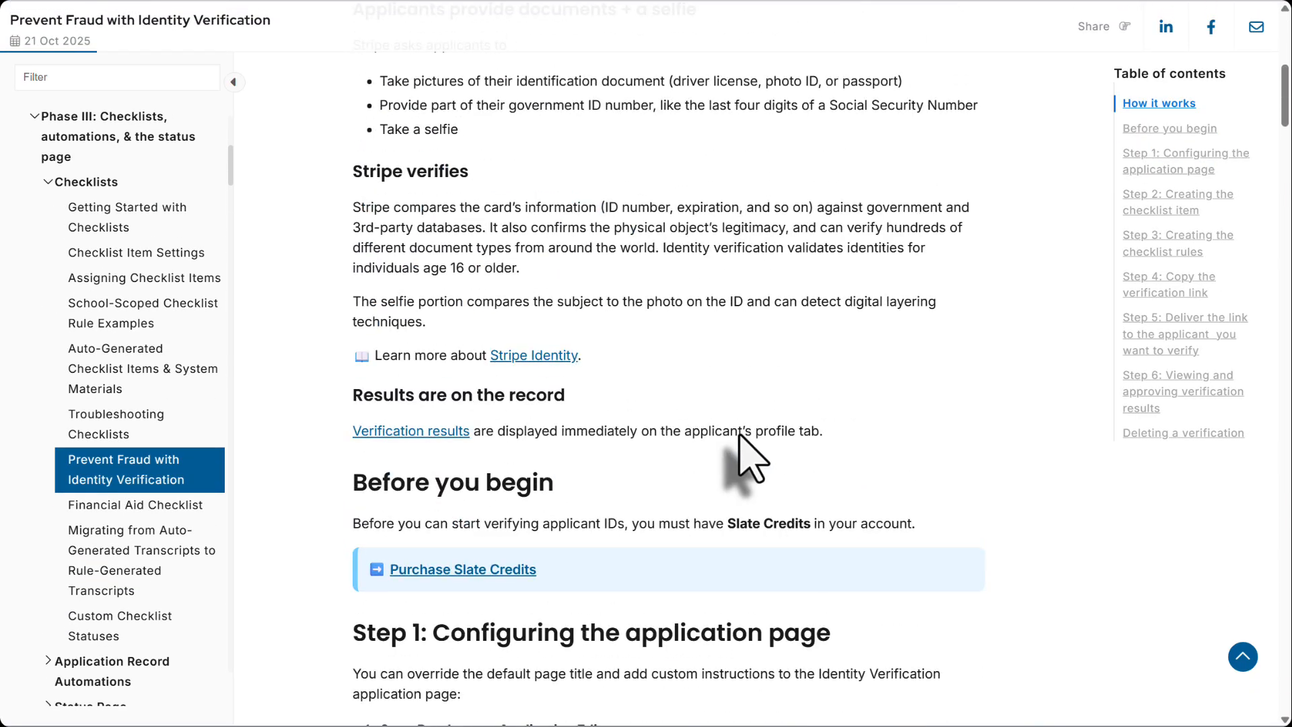
scroll(747, 458, up, 8)
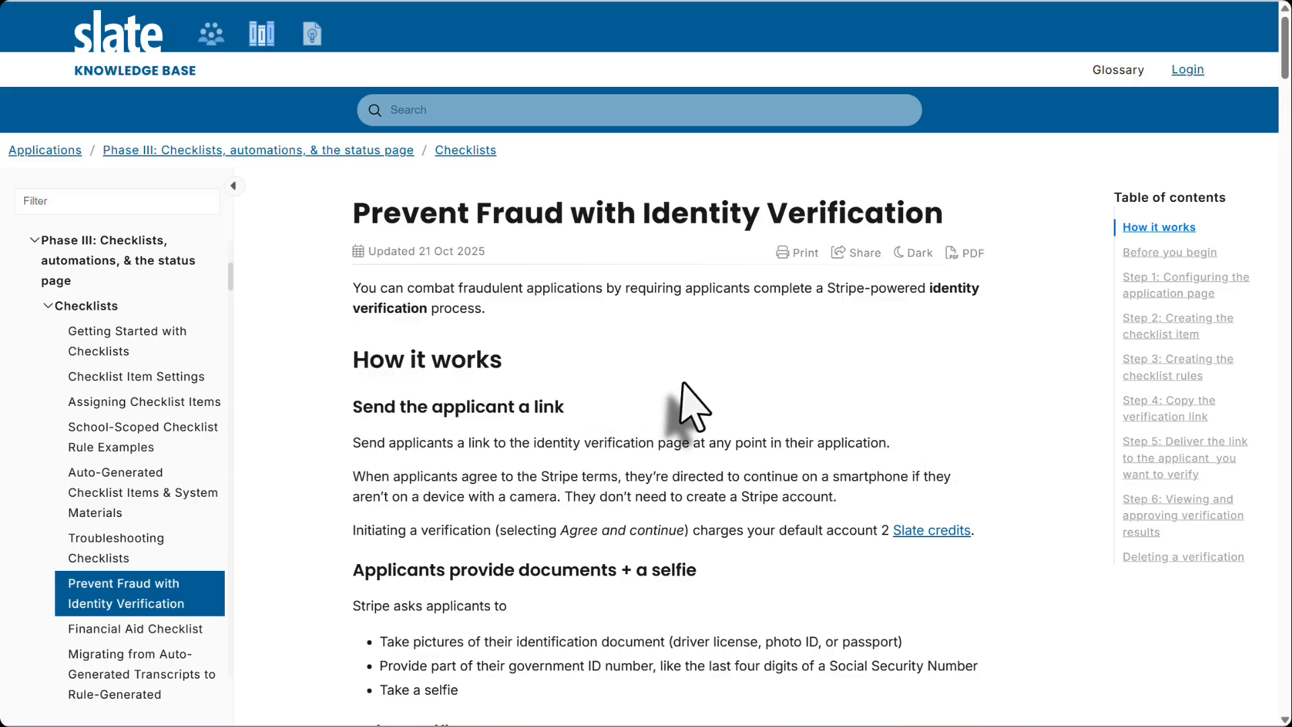
scroll(987, 418, down, 3)
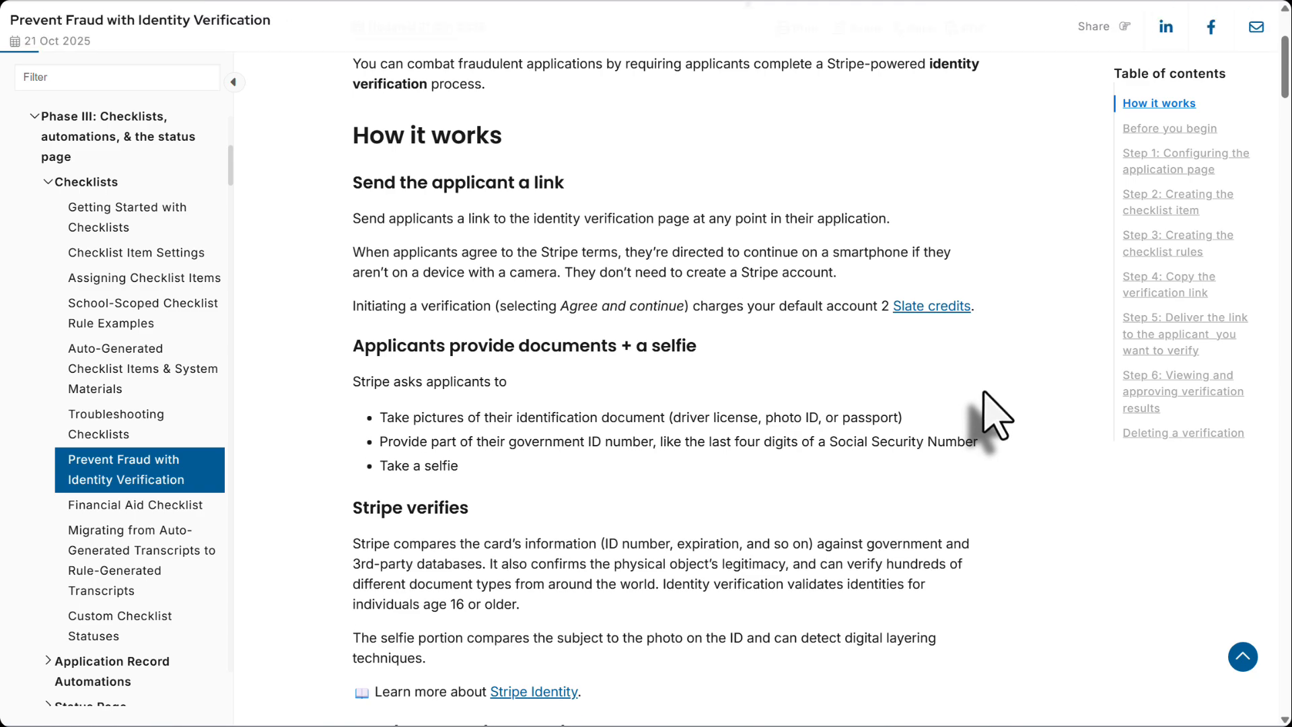
scroll(984, 394, down, 10)
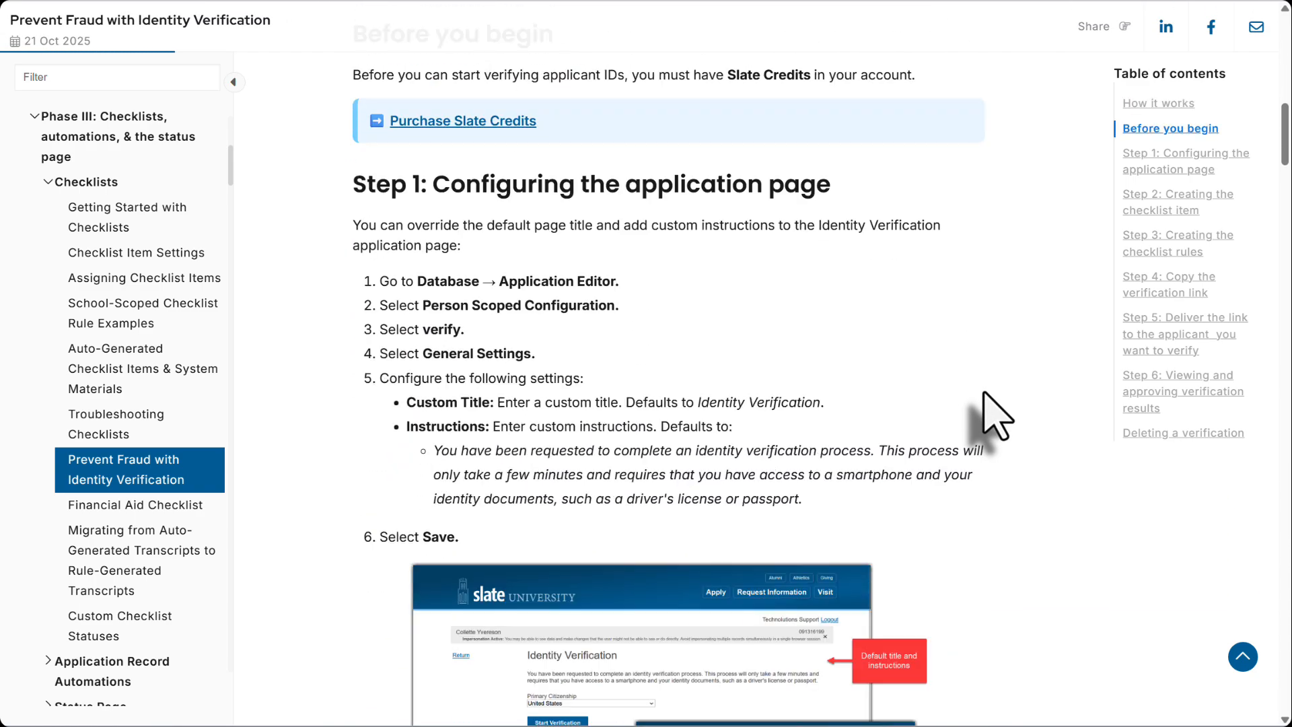
drag(833, 192, 439, 180)
scroll(514, 433, down, 5)
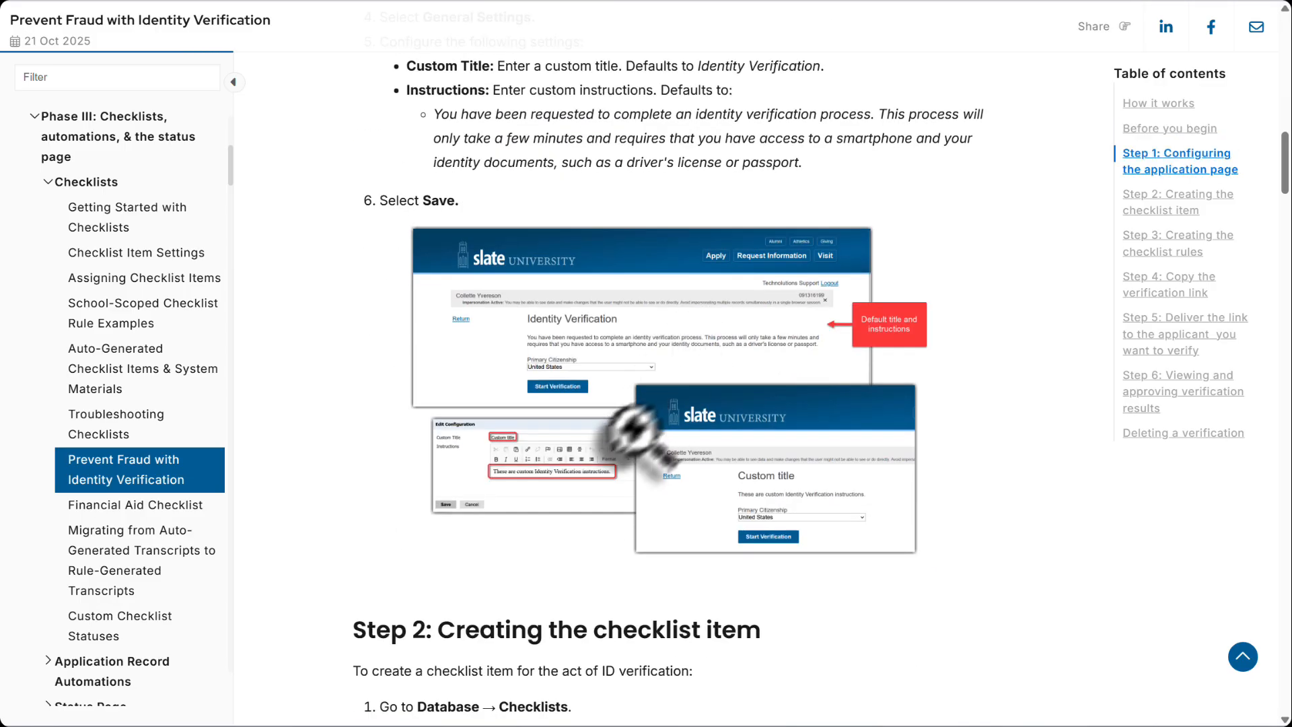
- Read the article's Step 2 on creating the checklist item and Step 3 on creating the checklist rules
scroll(560, 401, down, 5)
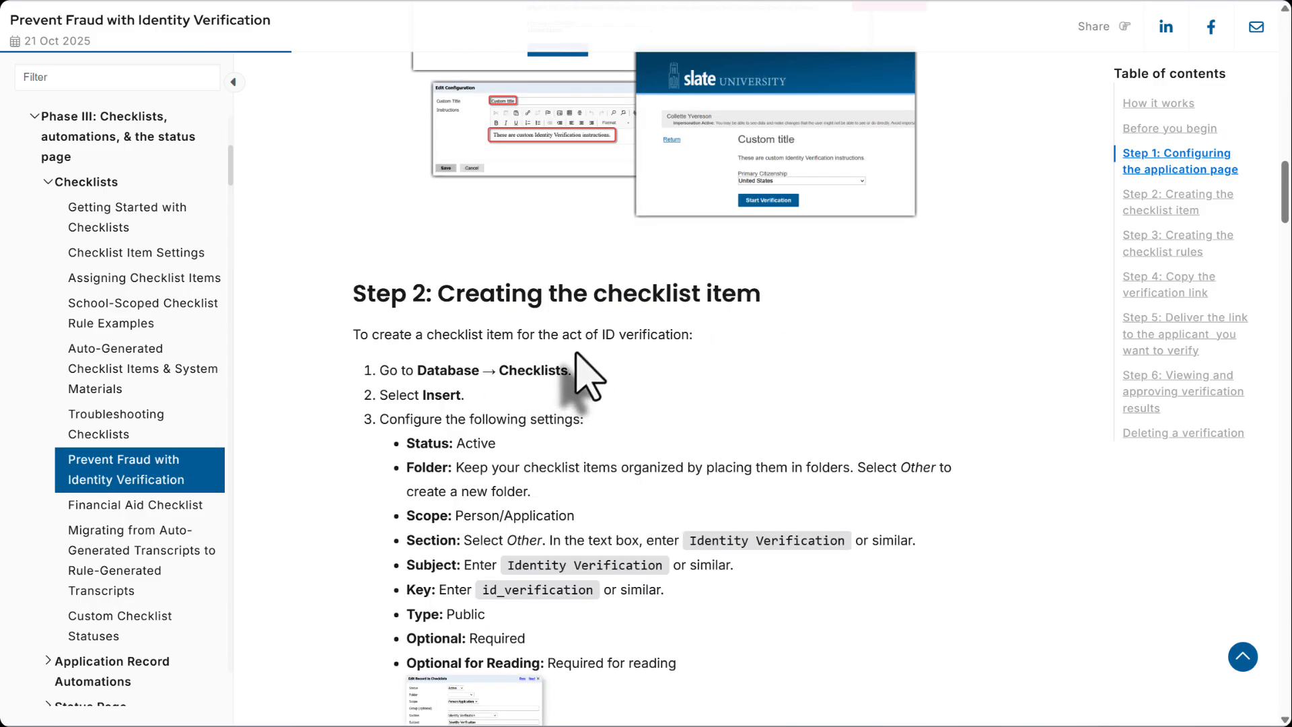
scroll(740, 323, down, 8)
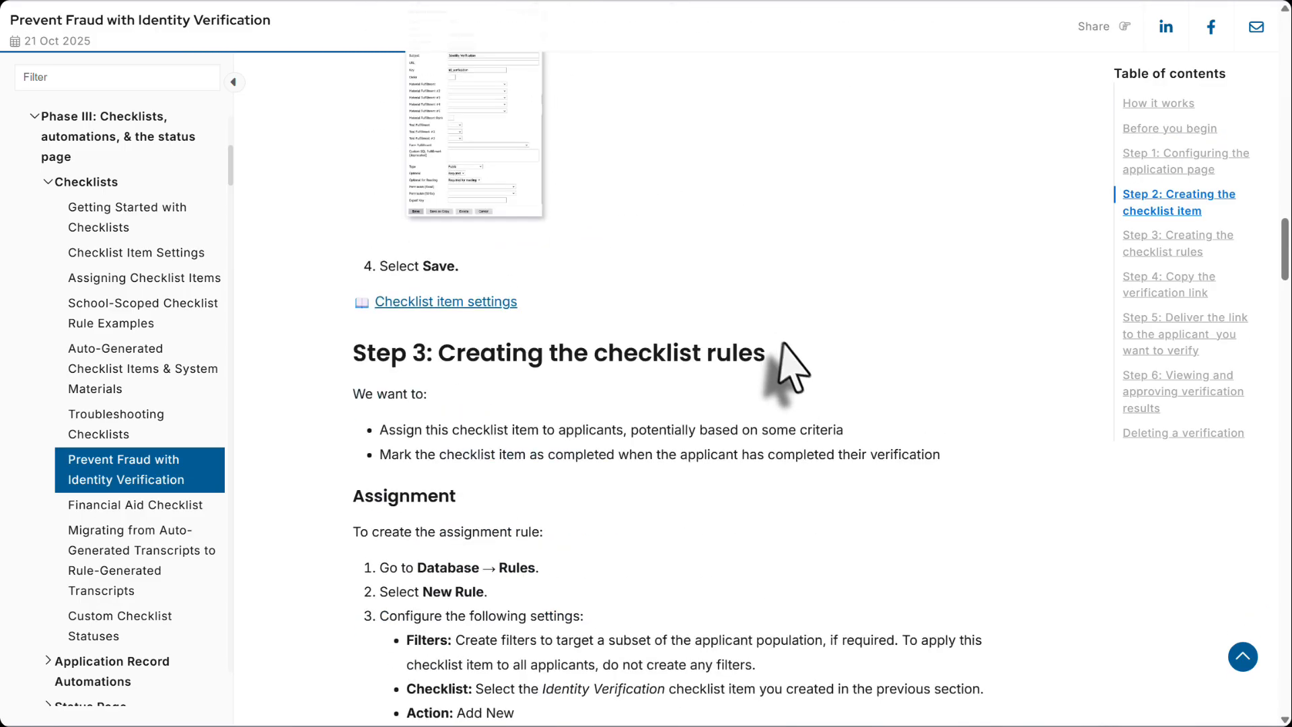
scroll(760, 326, down, 2)
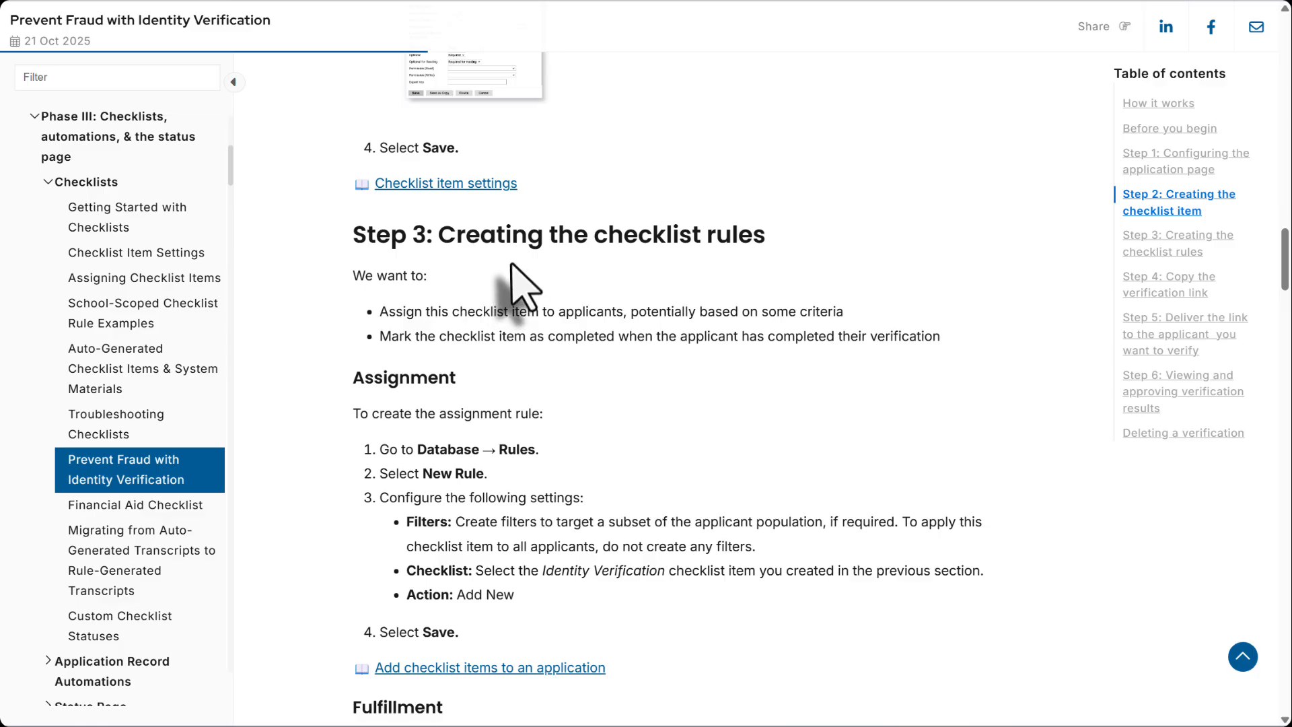
scroll(538, 282, down, 2)
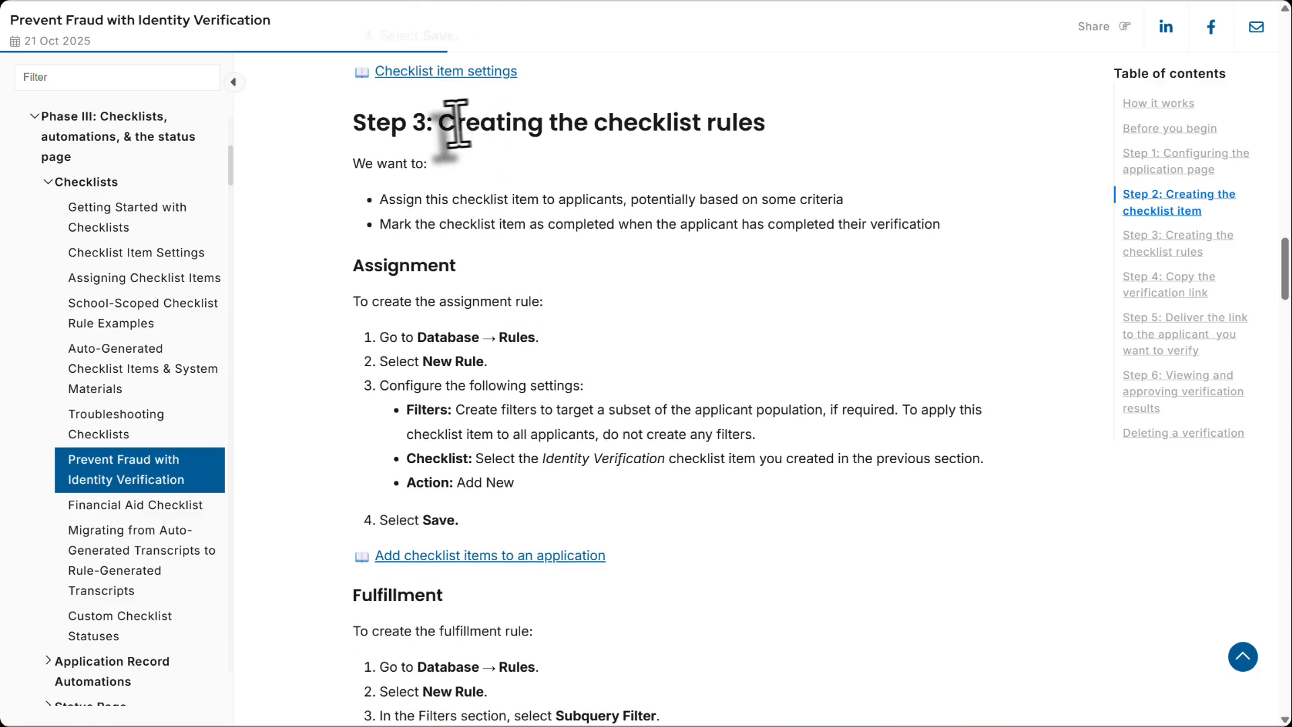
drag(456, 124, 768, 137)
click(781, 143)
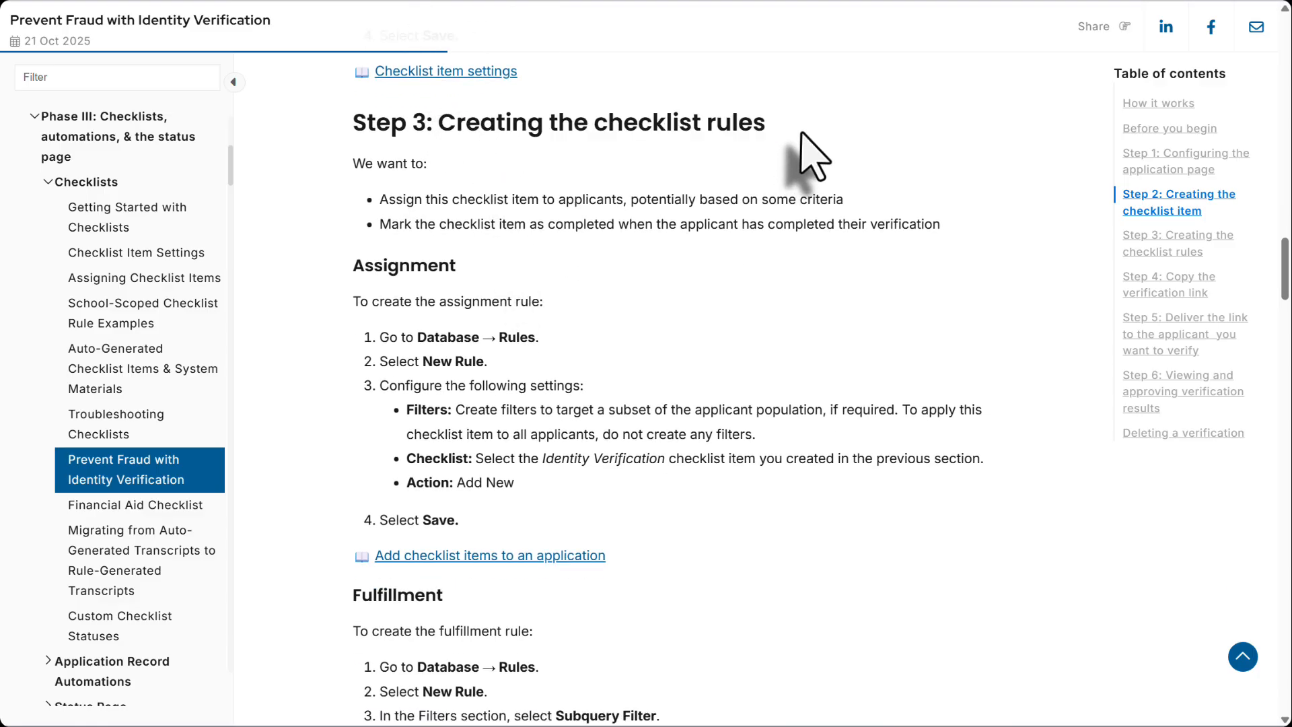
scroll(810, 195, down, 2)
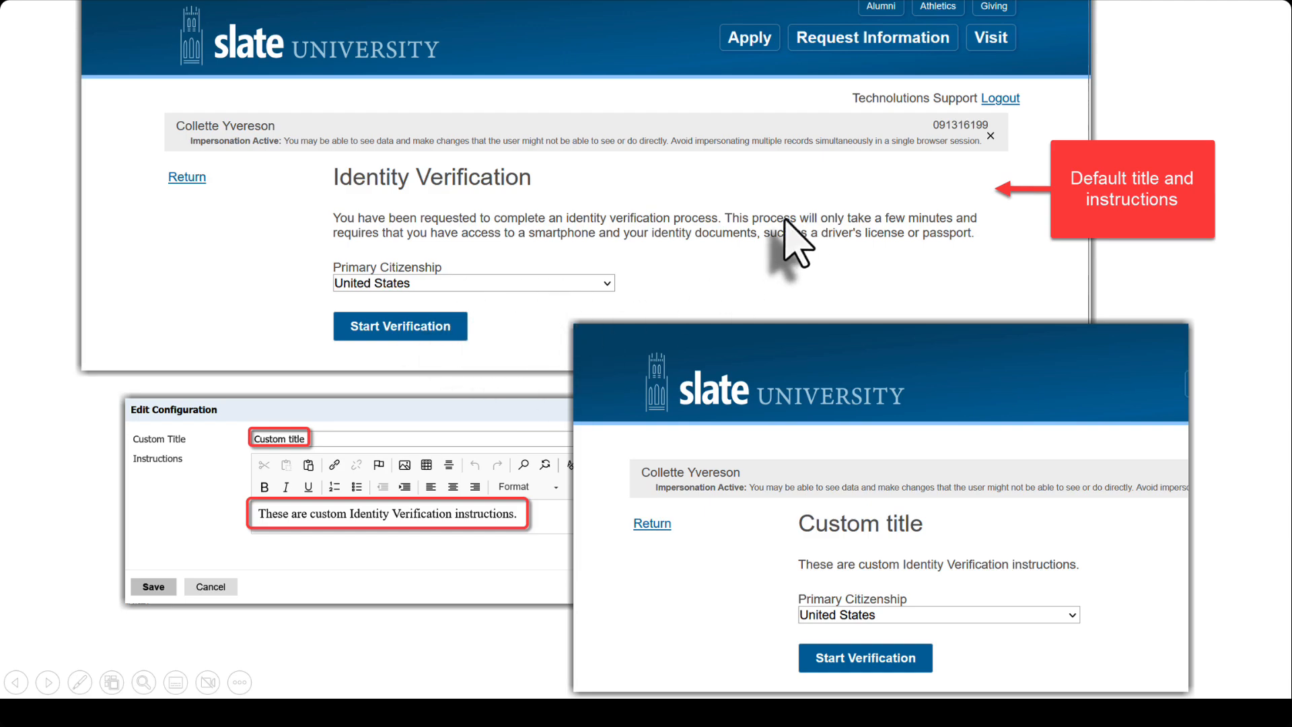
click(509, 366)
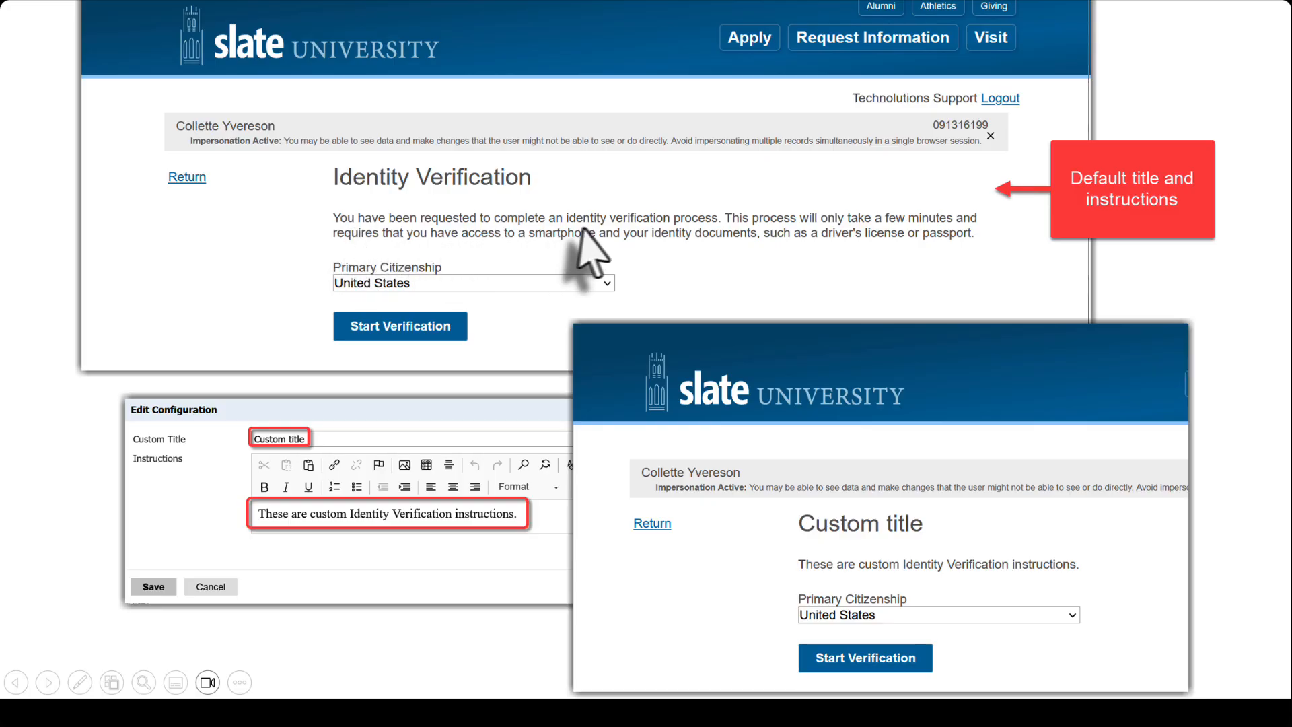
click(694, 237)
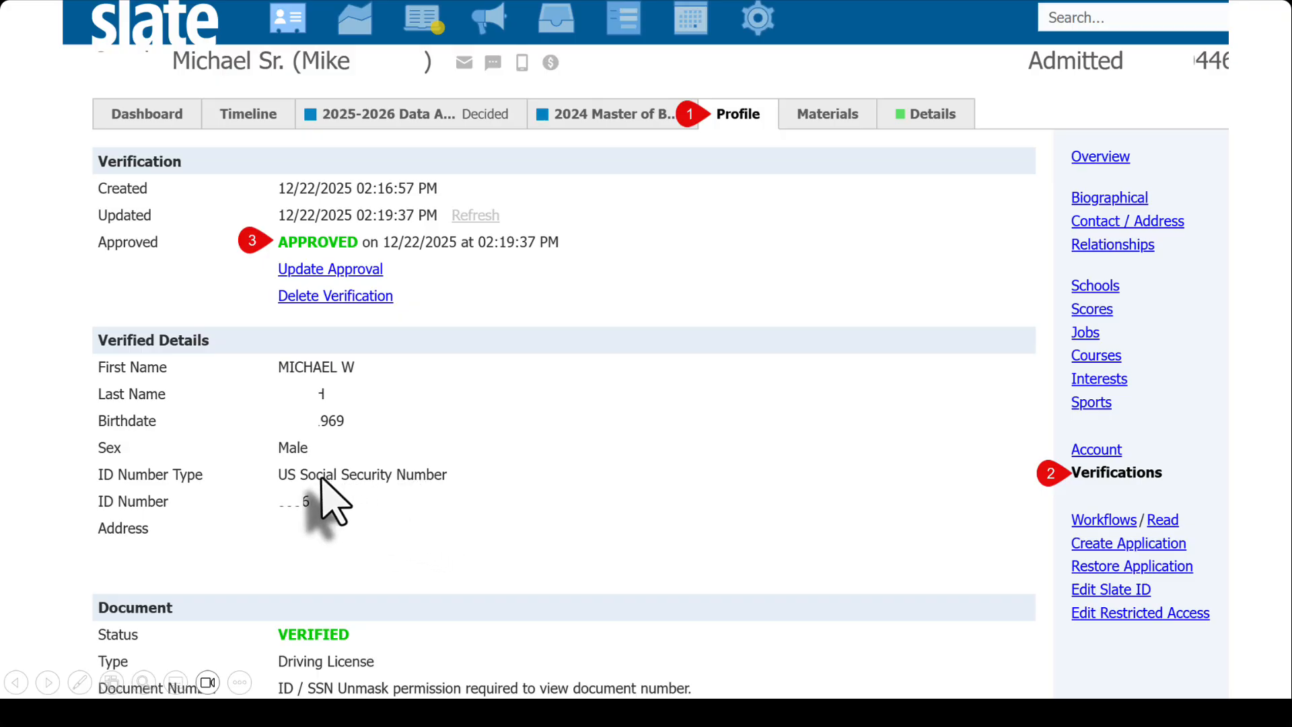
click(370, 492)
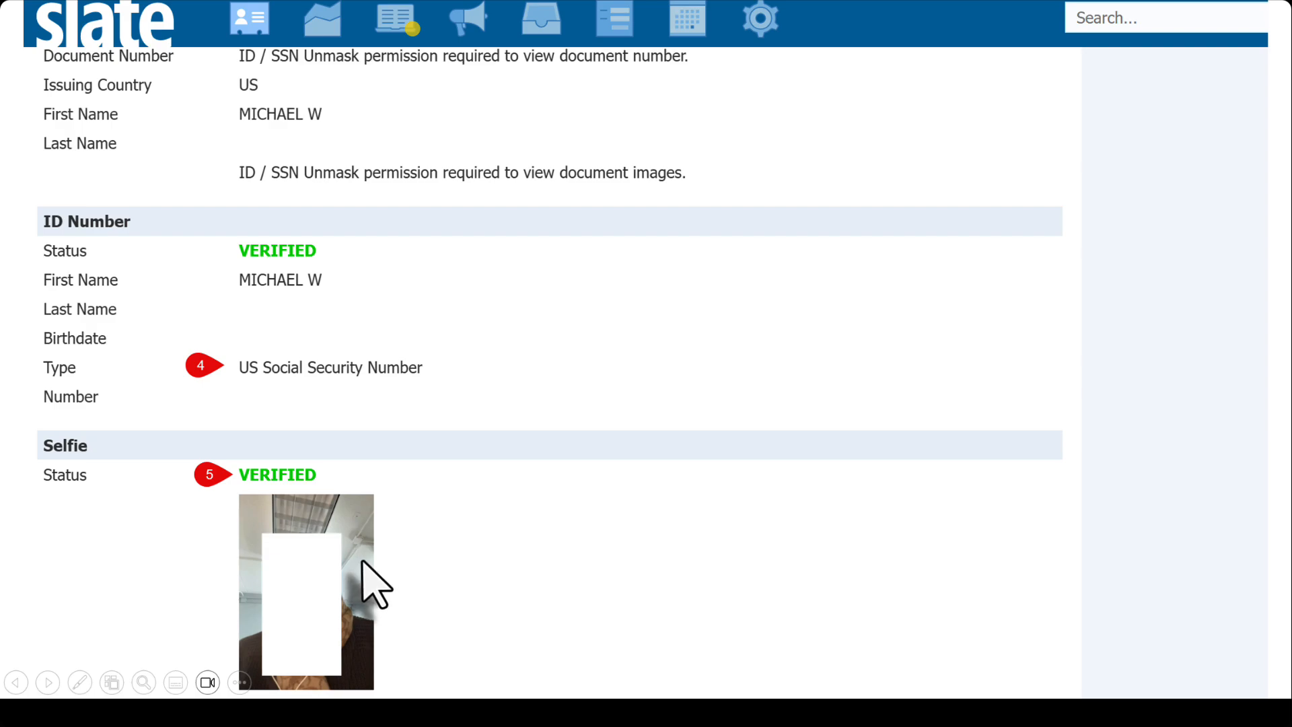
click(190, 566)
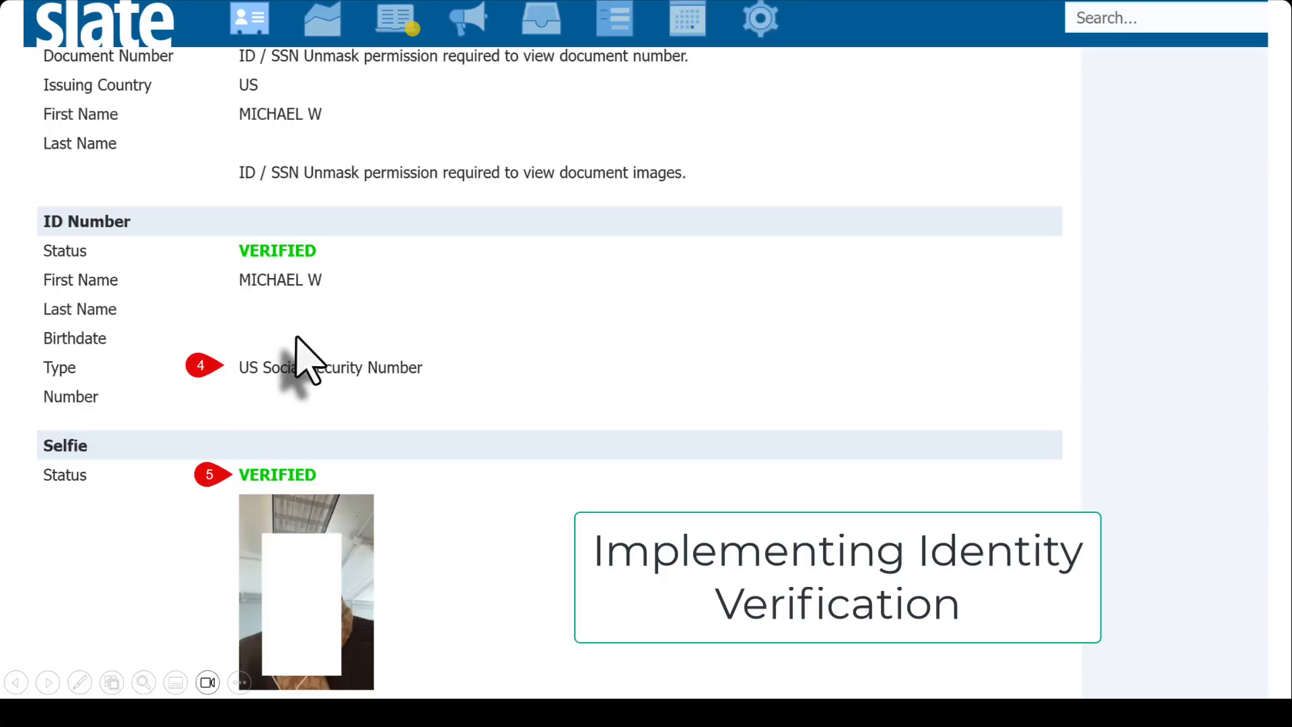
key(Left)
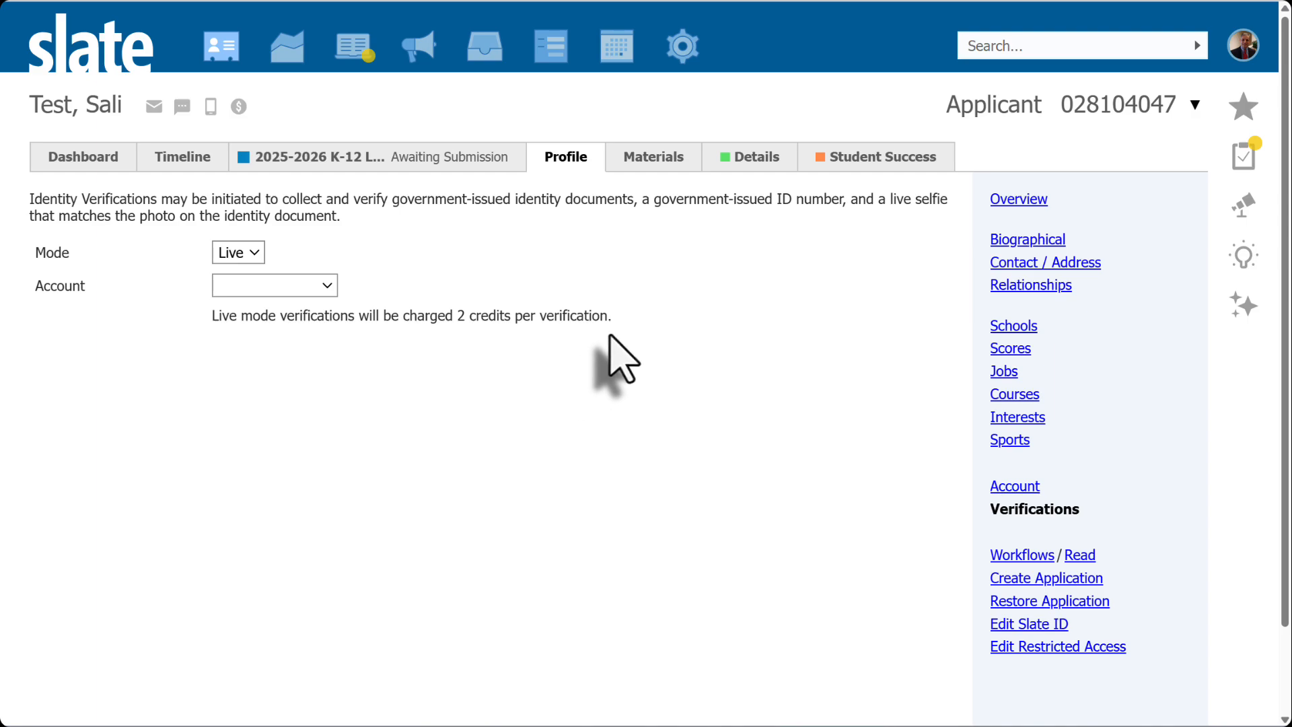
- Open the General Settings of the verify part in the Application Editor's Person Scoped Configuration
mouse_move(684, 51)
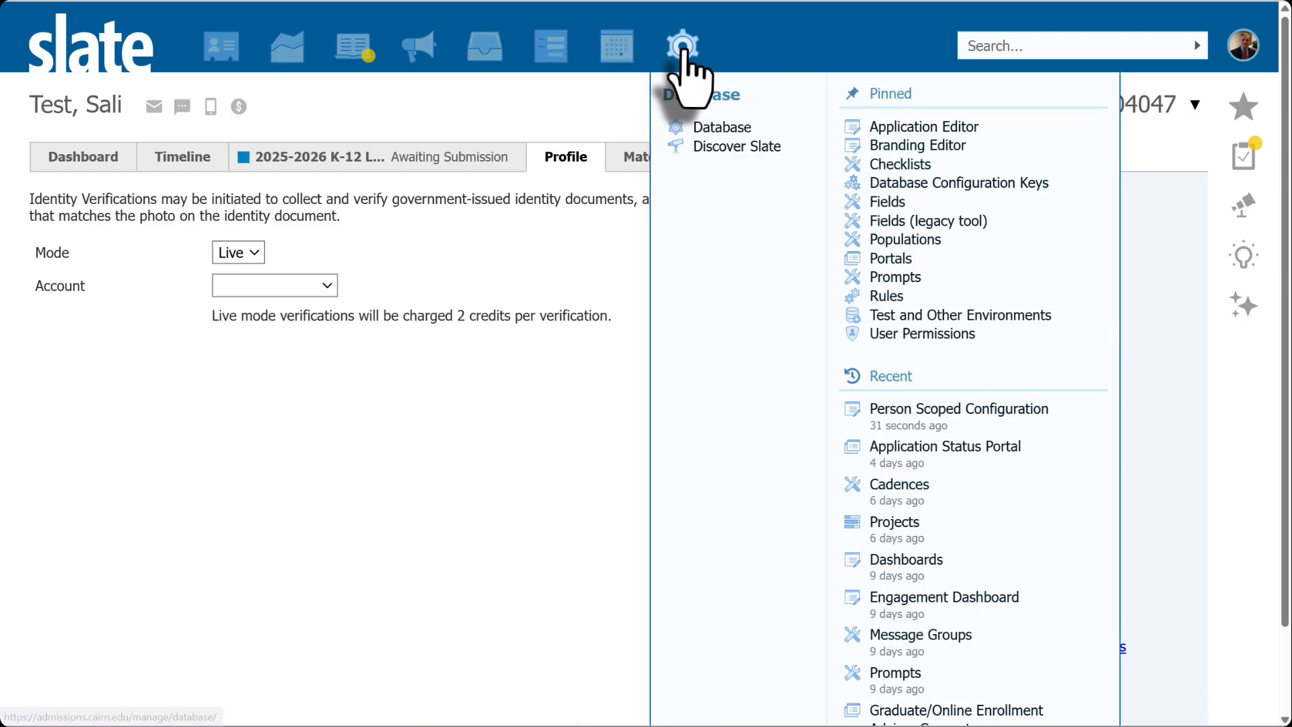
click(710, 133)
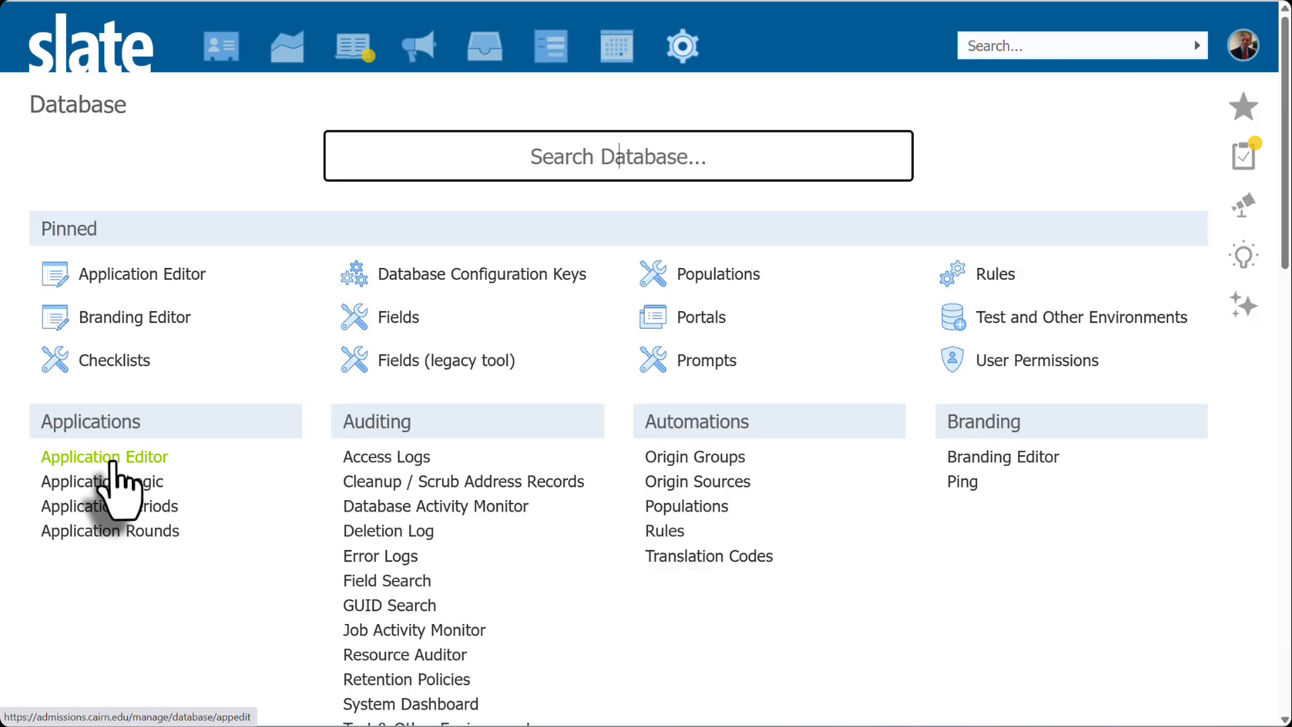
click(112, 459)
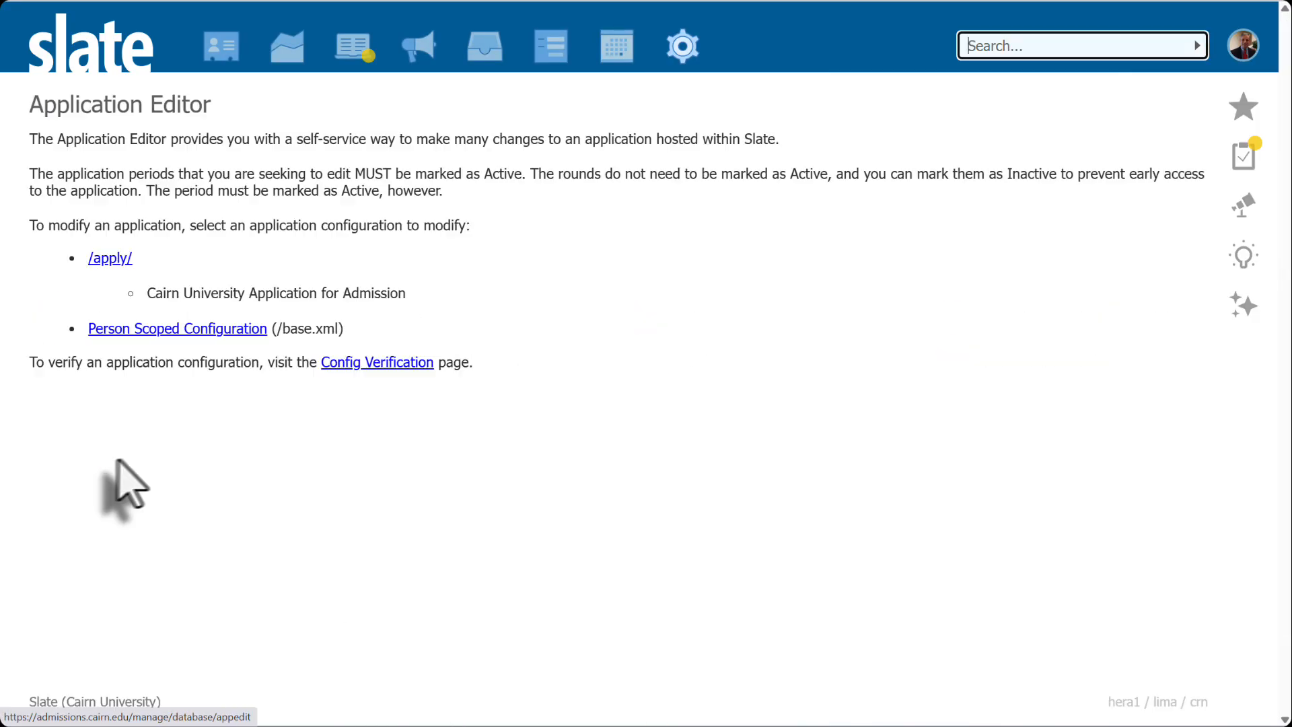
click(169, 331)
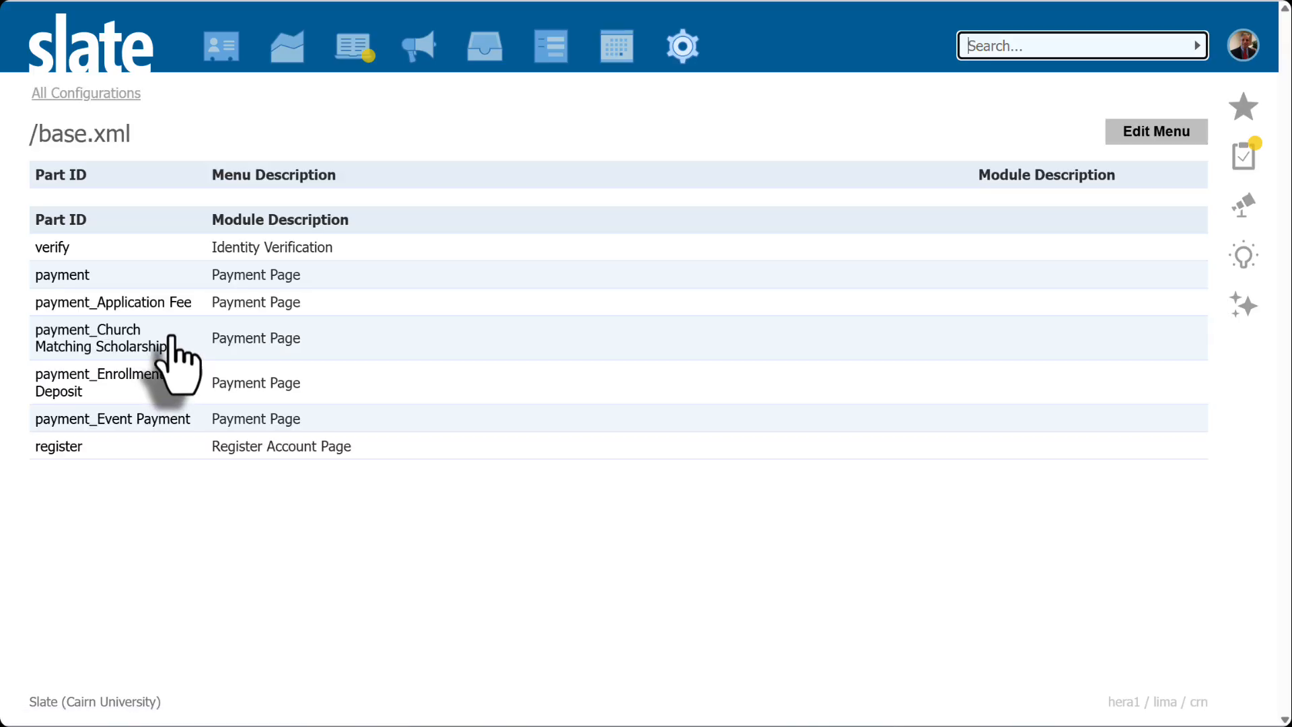
click(59, 249)
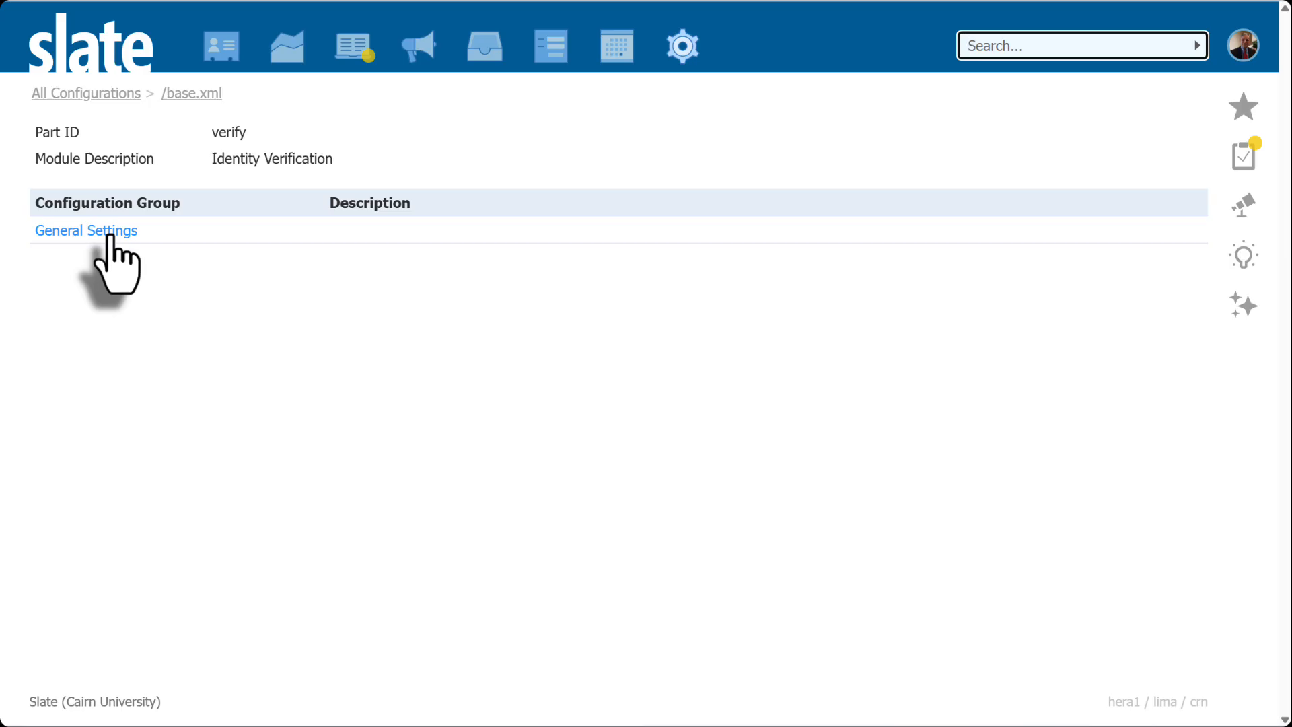
click(107, 232)
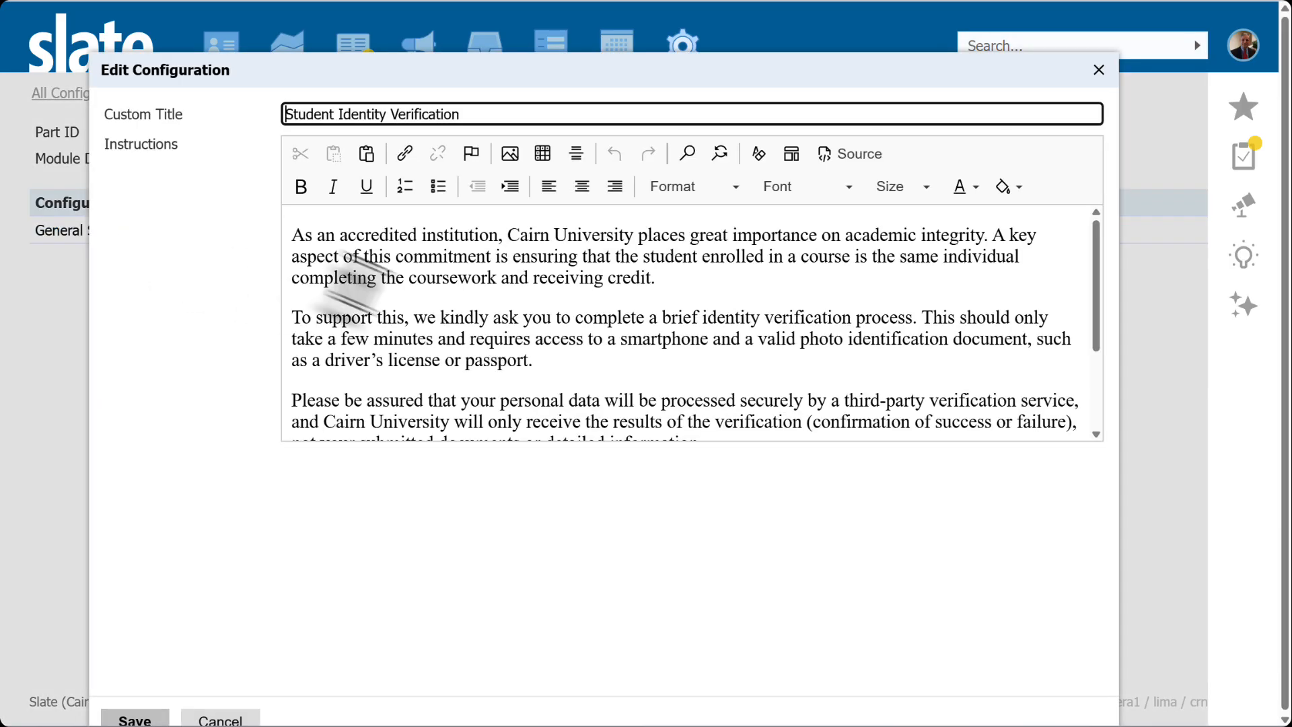
- Review the full custom instructions for the identity verification page and close the configuration without saving
scroll(403, 323, down, 2)
scroll(427, 323, down, 1)
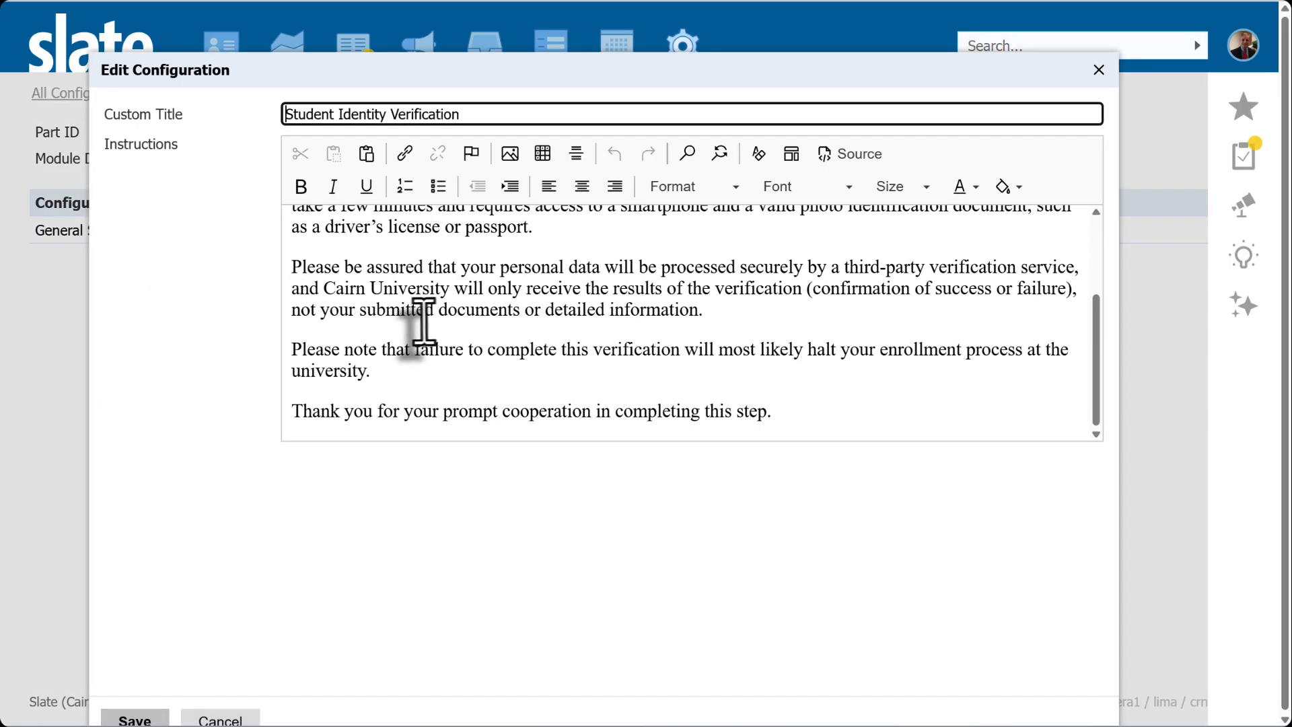
scroll(417, 320, up, 2)
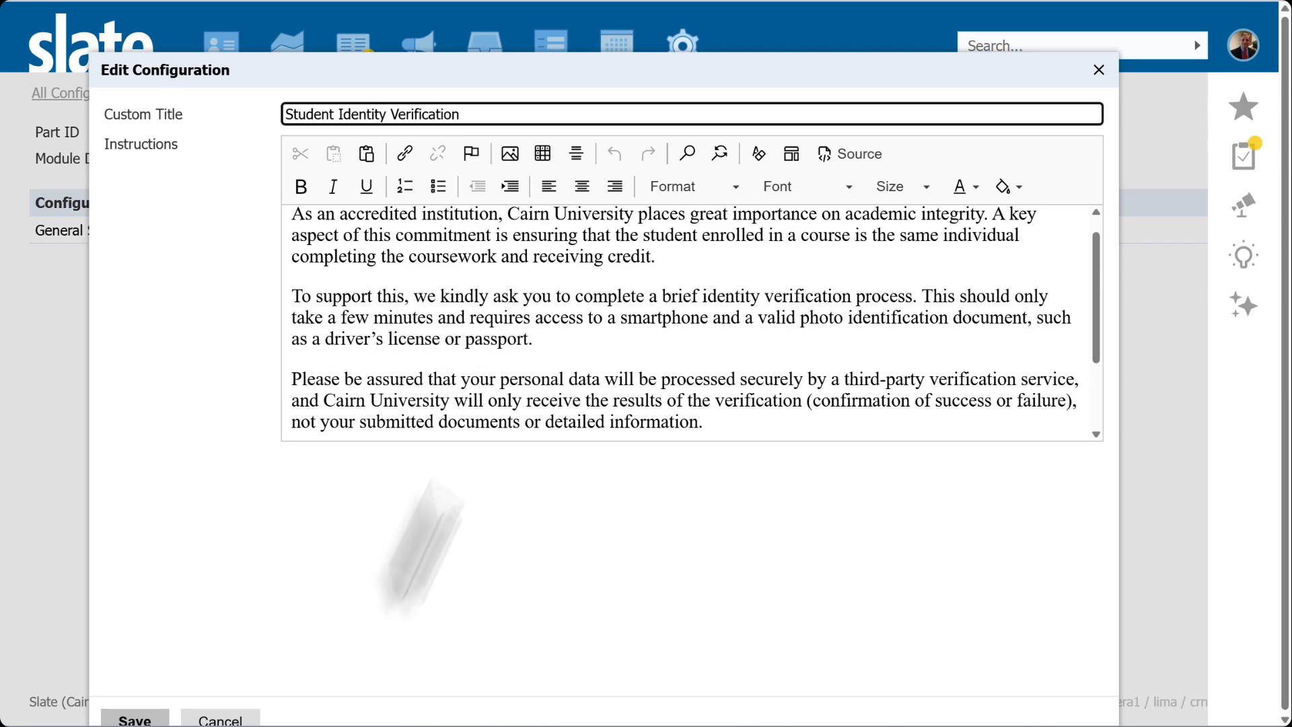
click(227, 717)
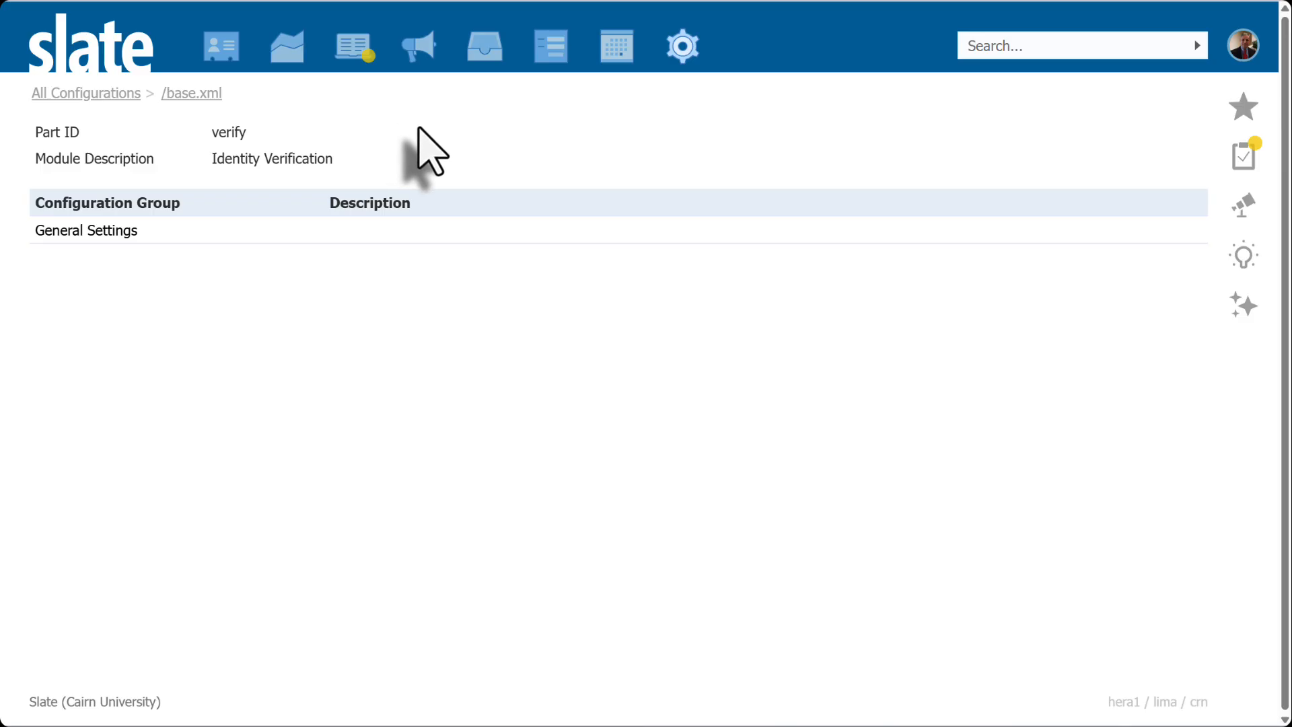
- Go to the Checklists tool and open the Identity Verification item in the Other Documents section
click(26, 0)
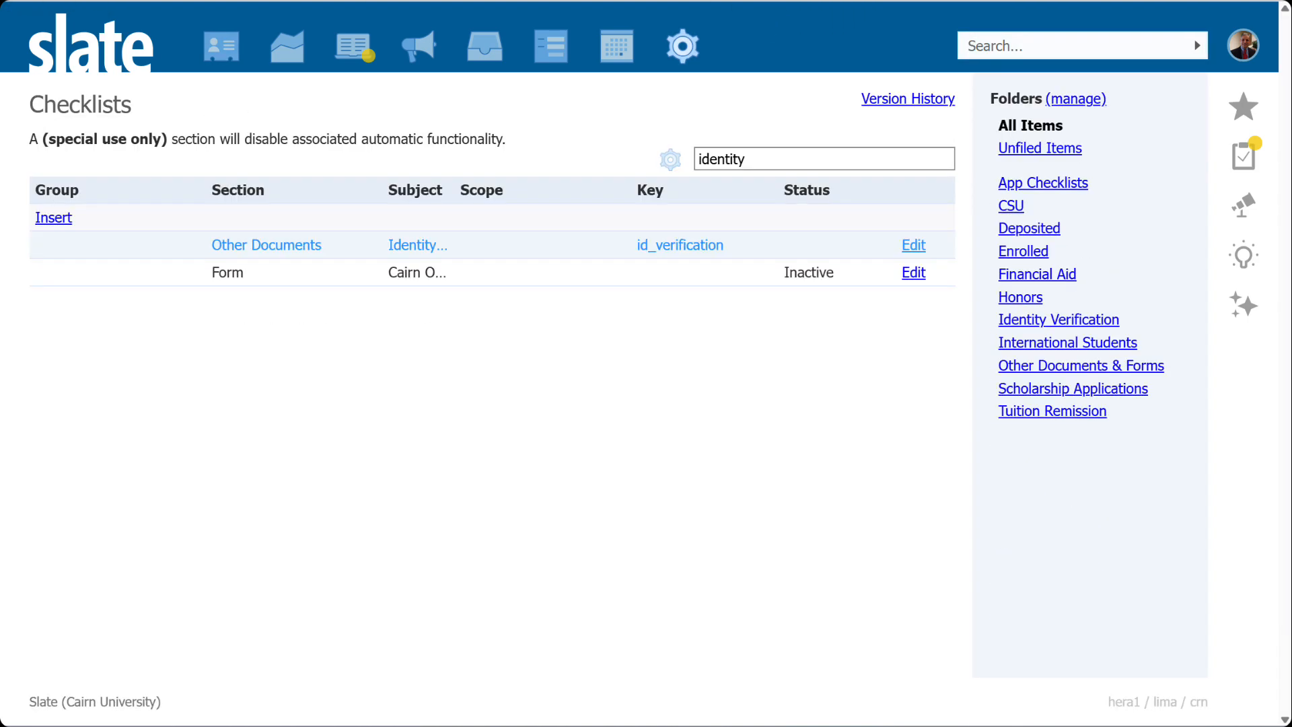
mouse_move(683, 46)
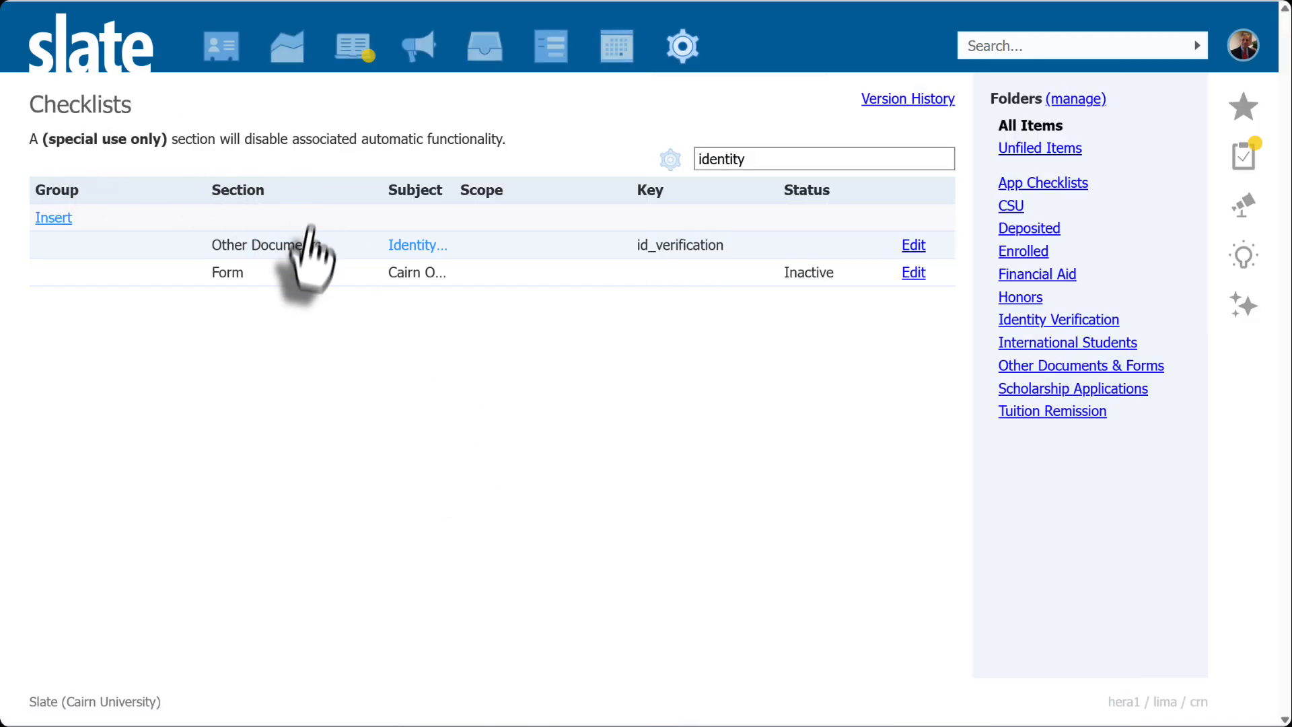
click(272, 262)
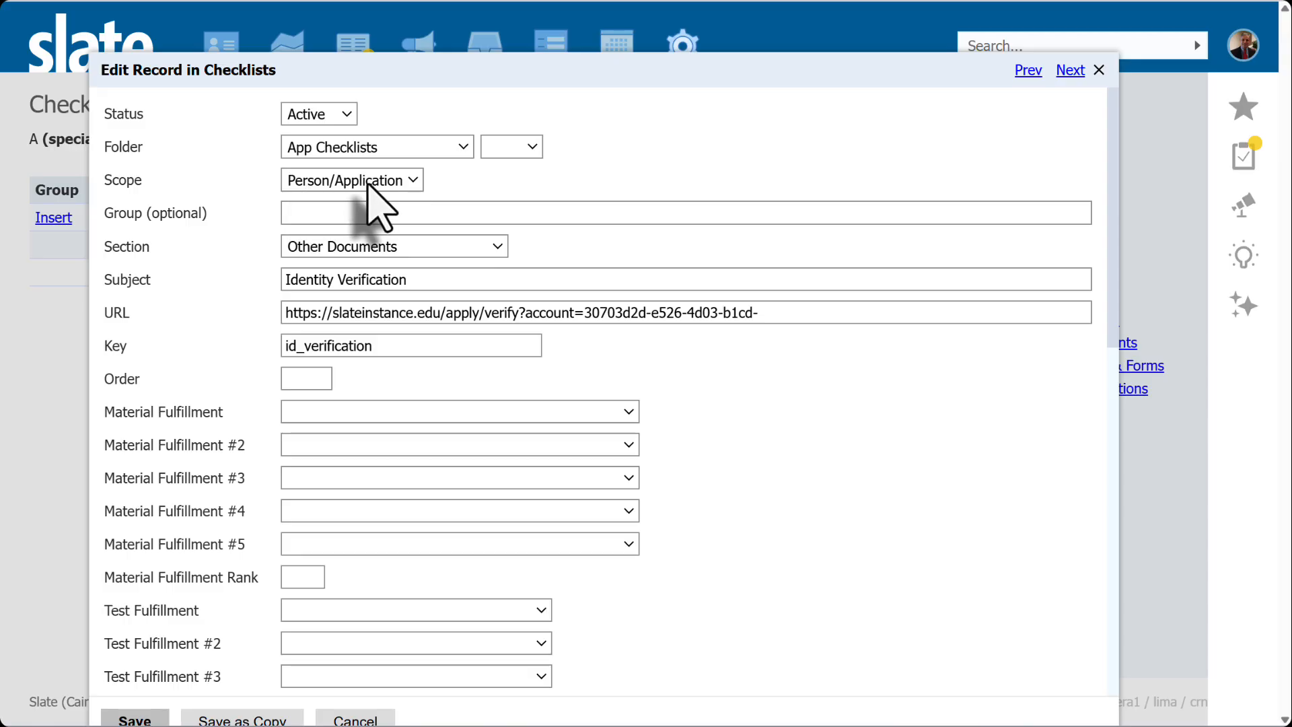
- Examine the subject, URL and key of the Identity Verification checklist item, and close it without saving
drag(405, 288, 284, 288)
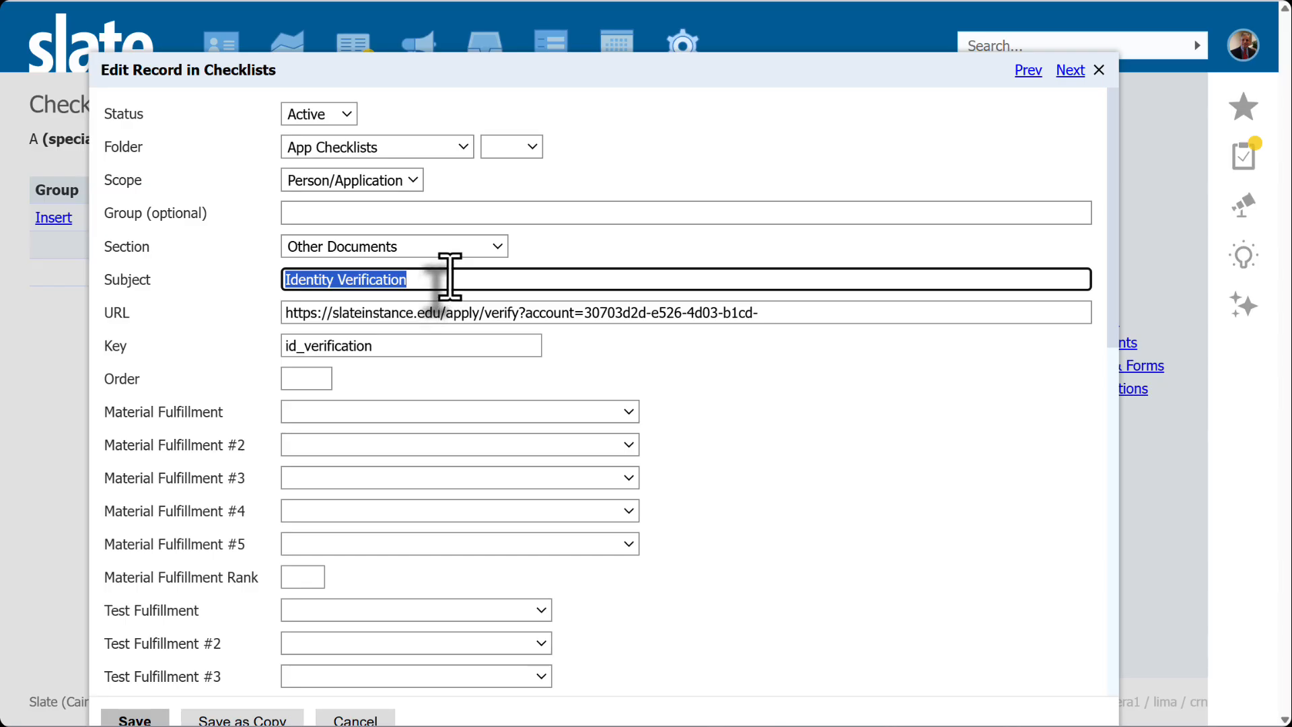
click(402, 314)
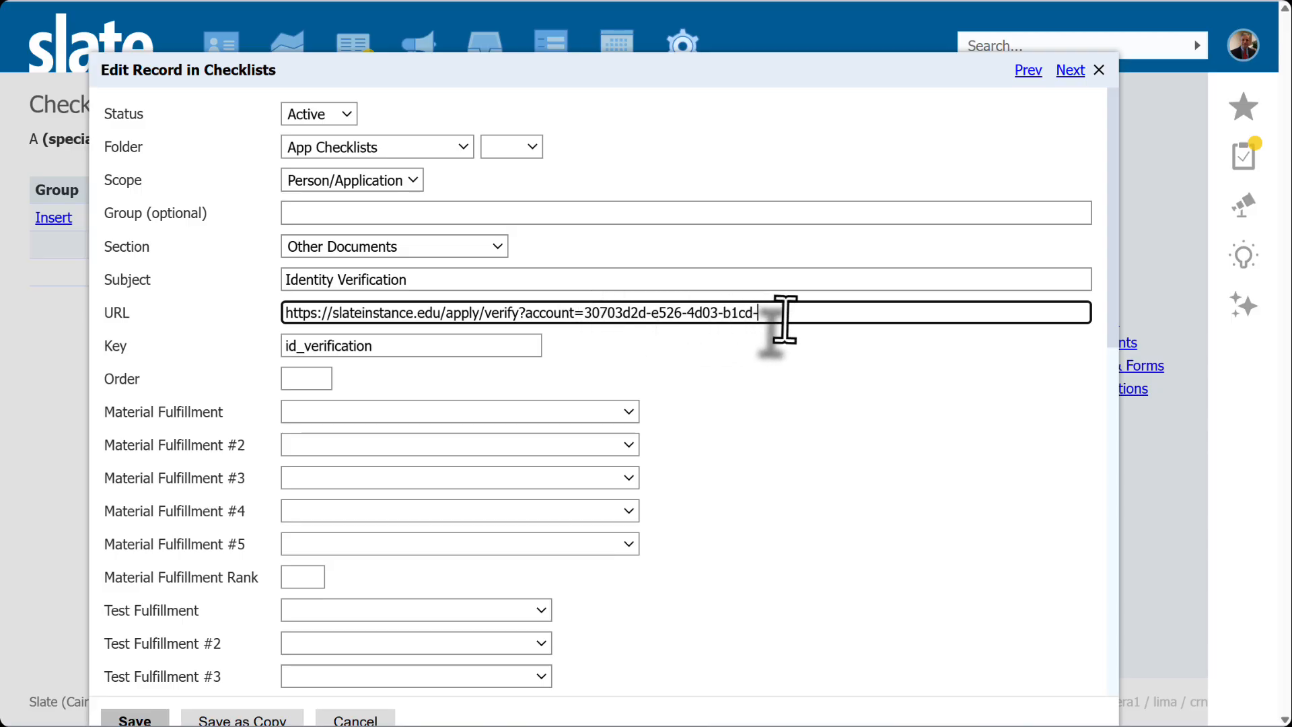
drag(775, 317, 300, 313)
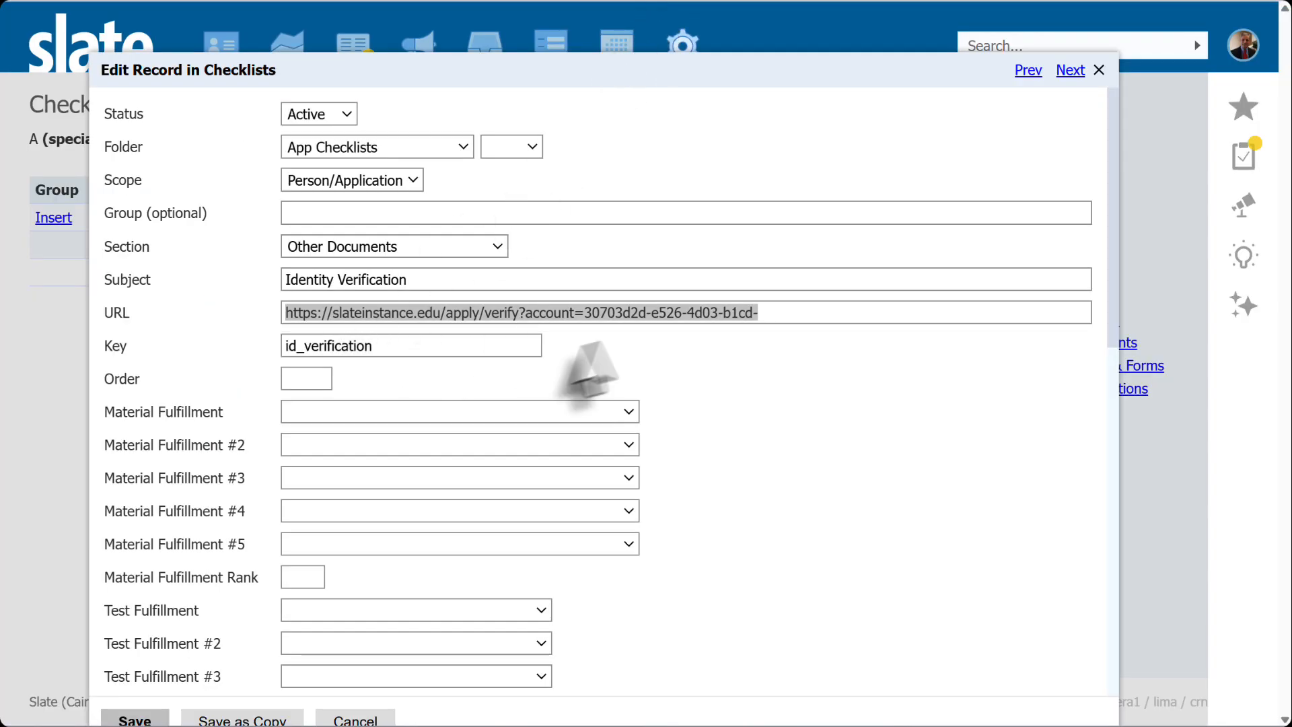
click(773, 367)
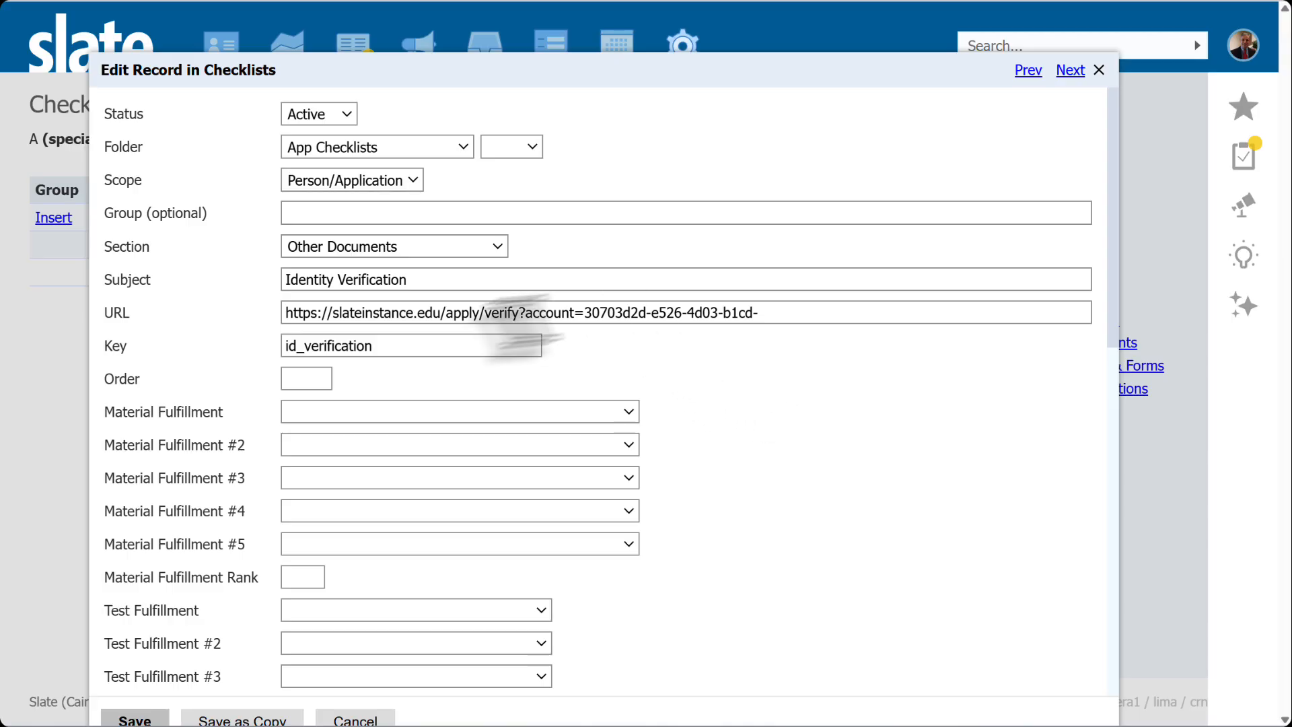
click(383, 347)
key(ctrl+a)
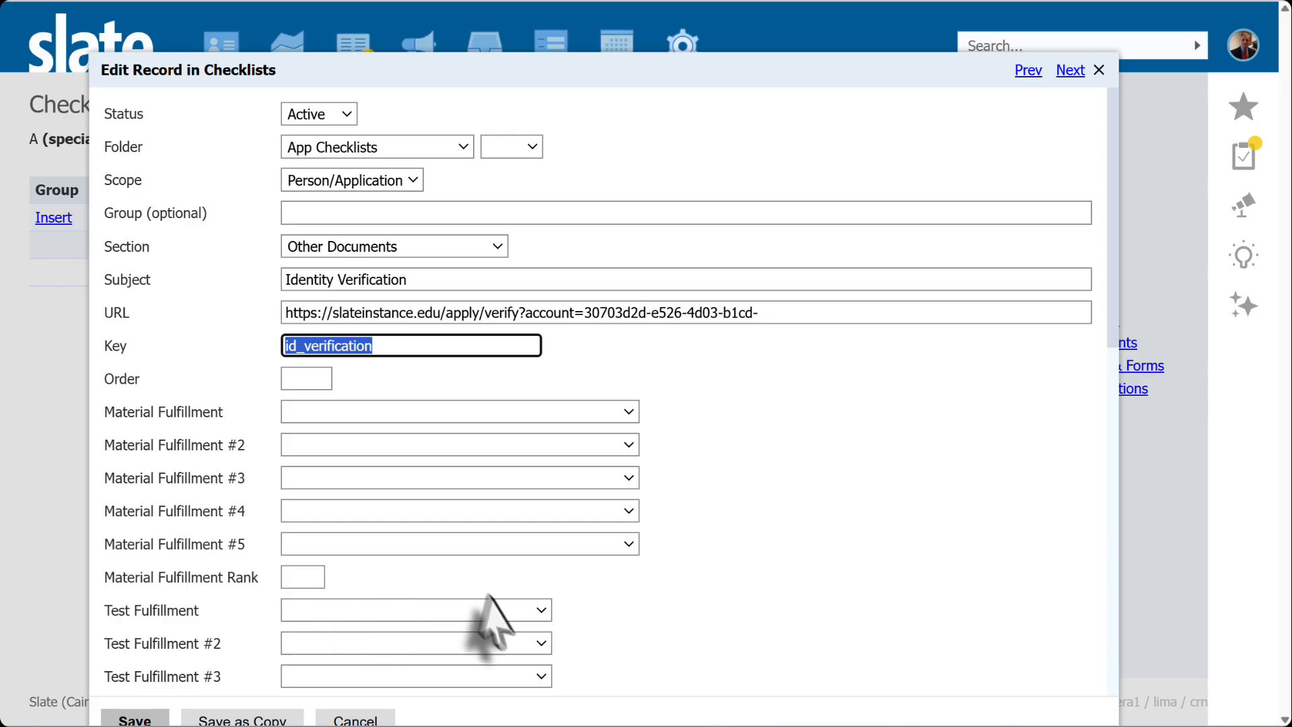
click(373, 722)
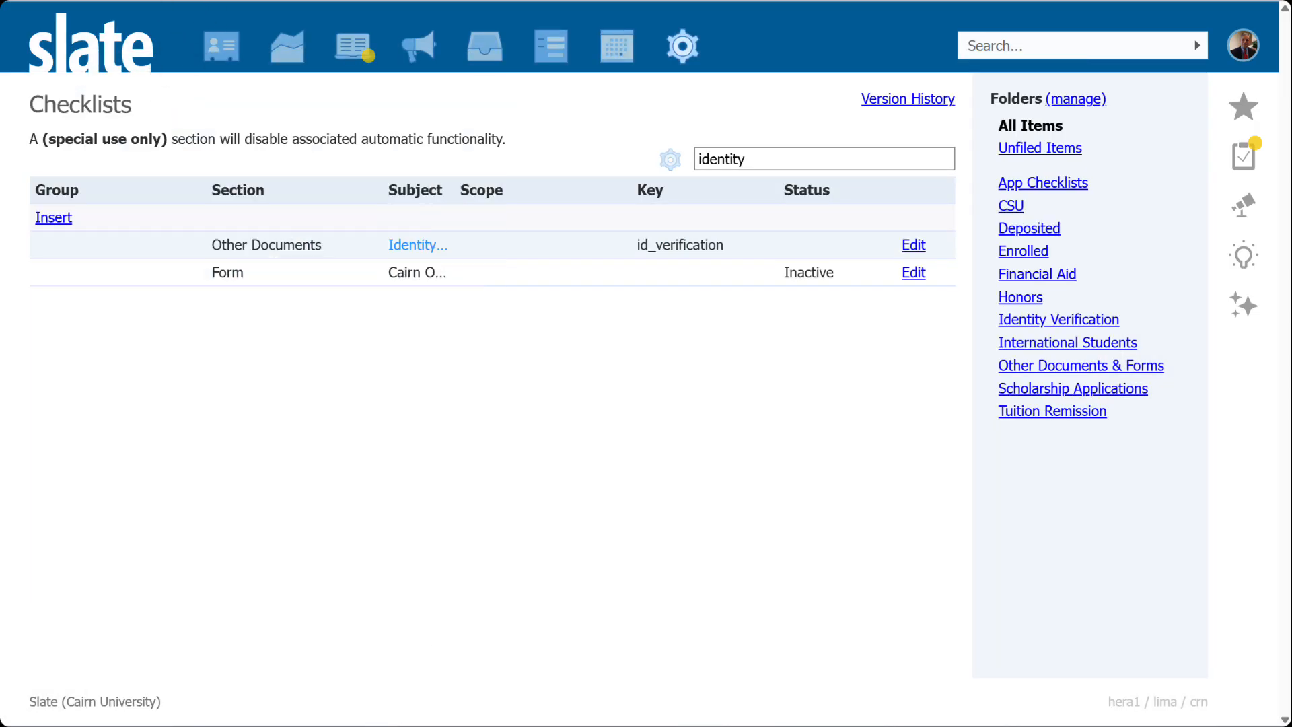
- Open the test applicant's 2025-2026 K-12 application and go to its Checklist section
click(303, 0)
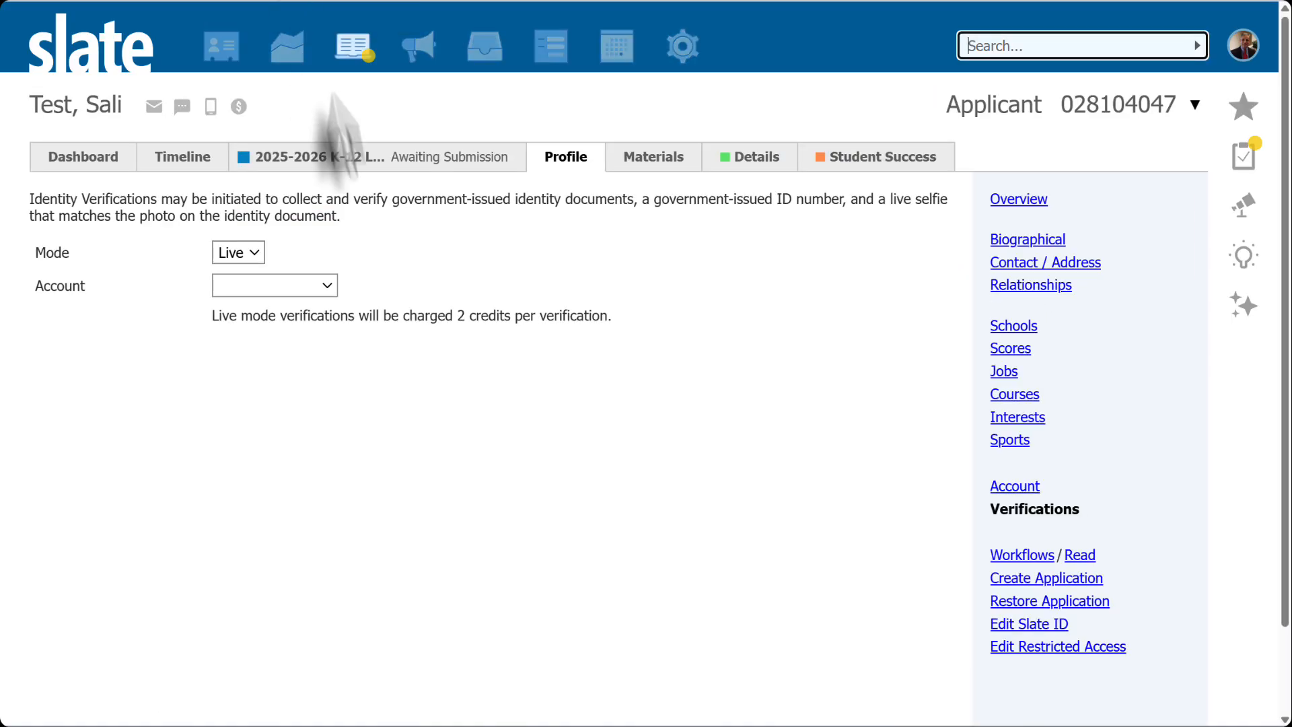
click(325, 177)
scroll(543, 491, down, 3)
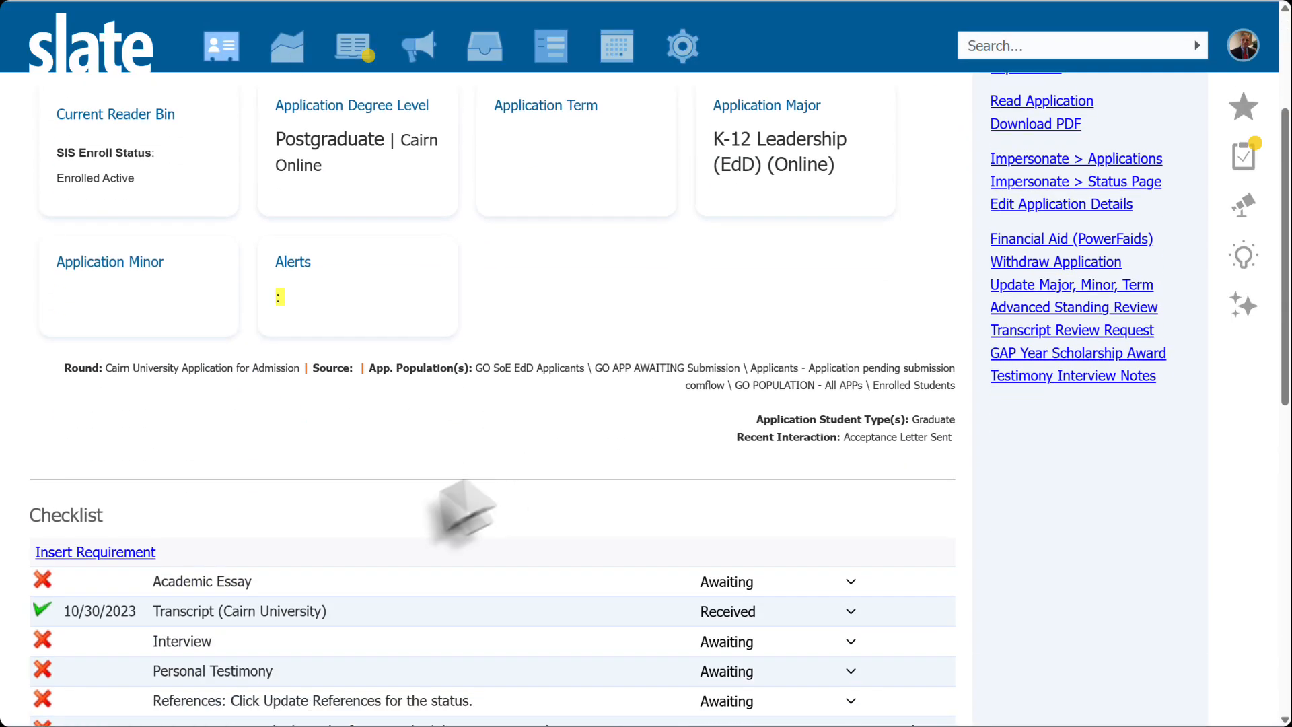
- Insert an active Identity Verification requirement into the application's checklist and save it
click(121, 579)
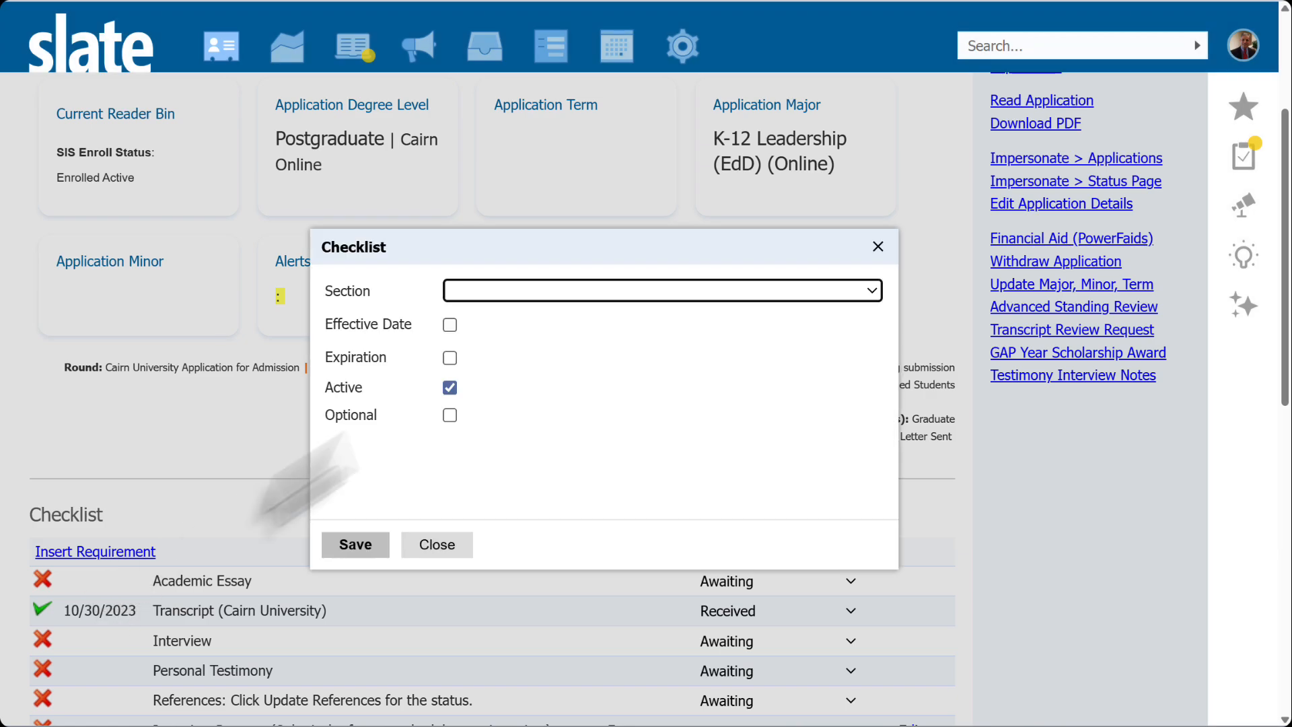
click(512, 291)
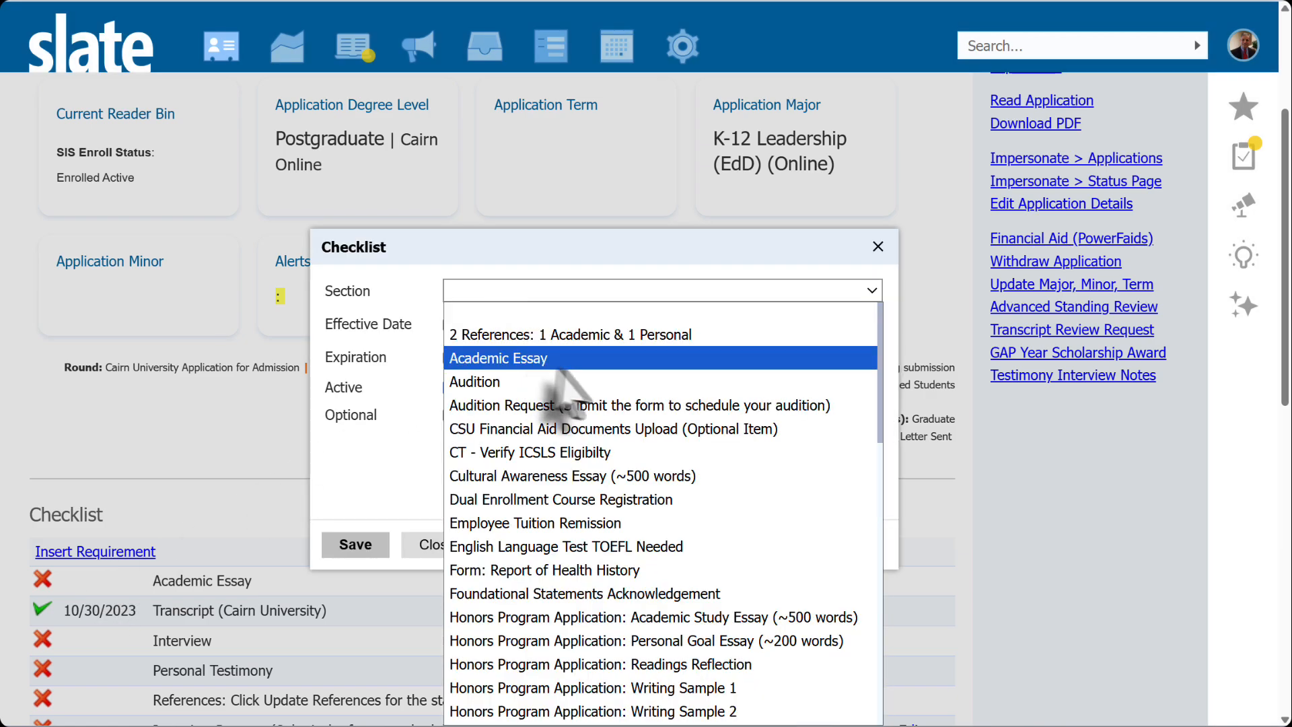
scroll(592, 377, down, 3)
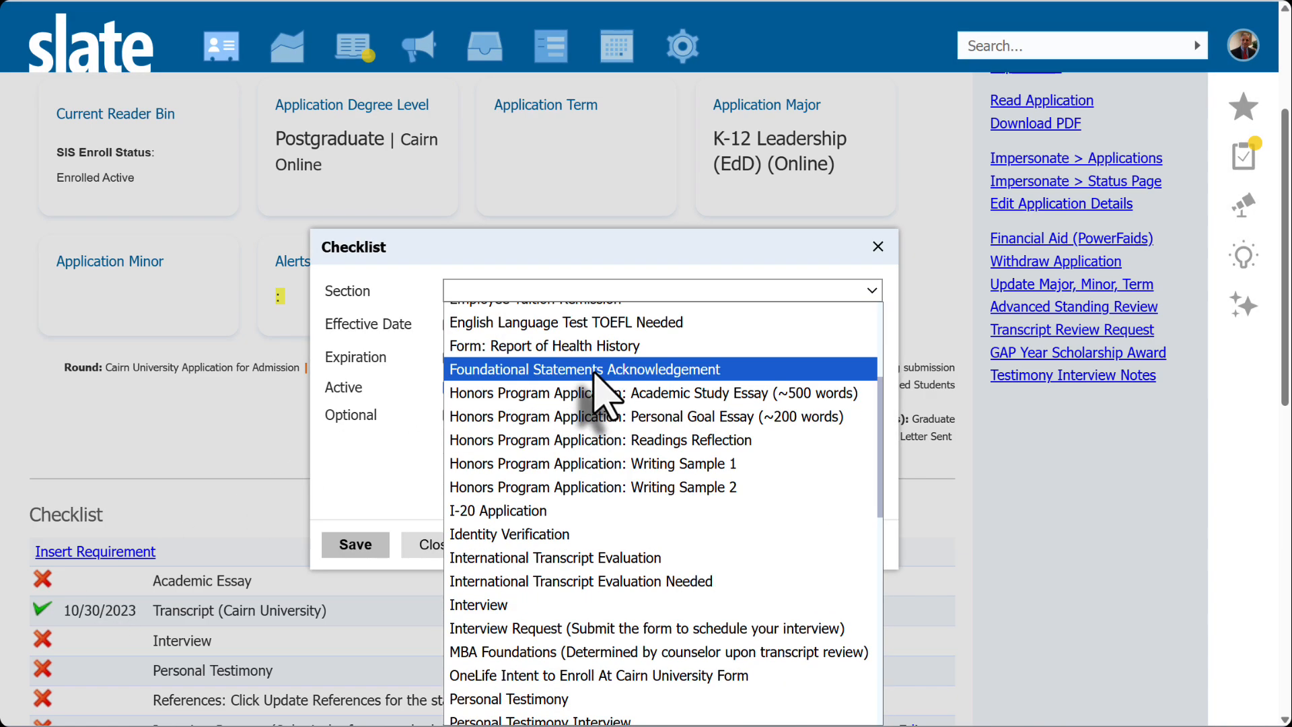
click(531, 535)
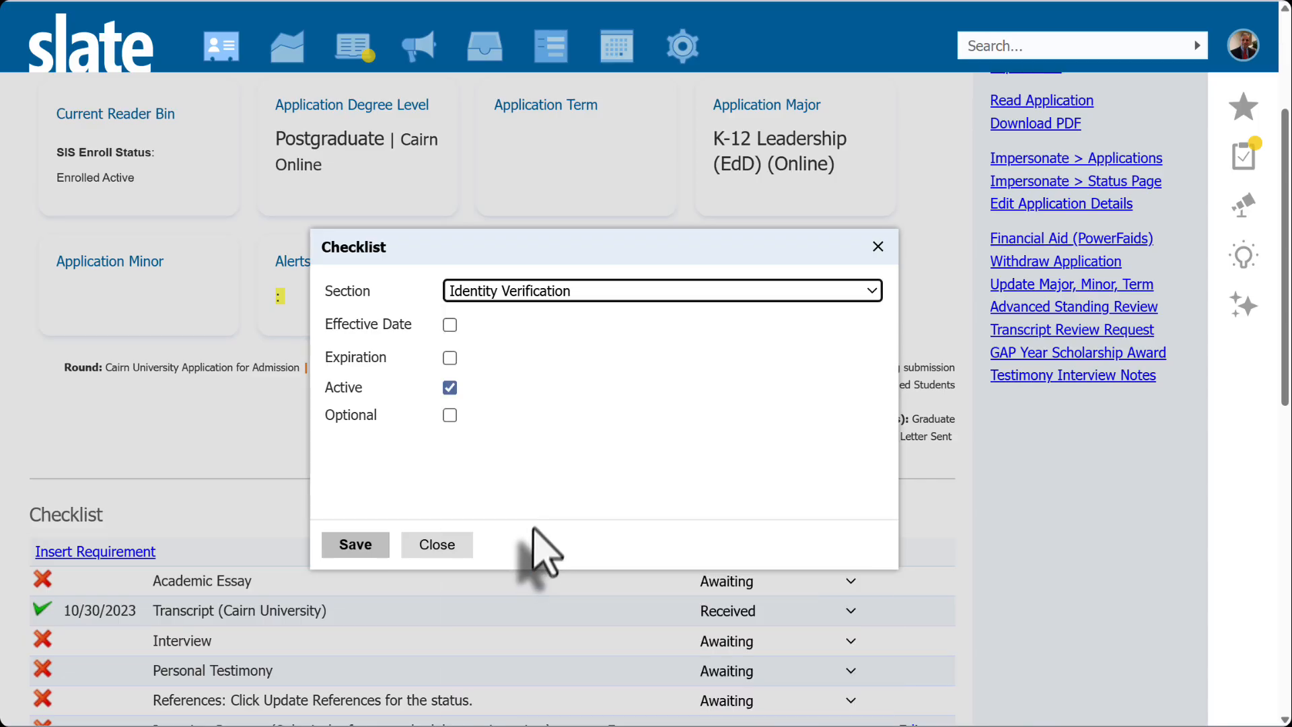
click(357, 546)
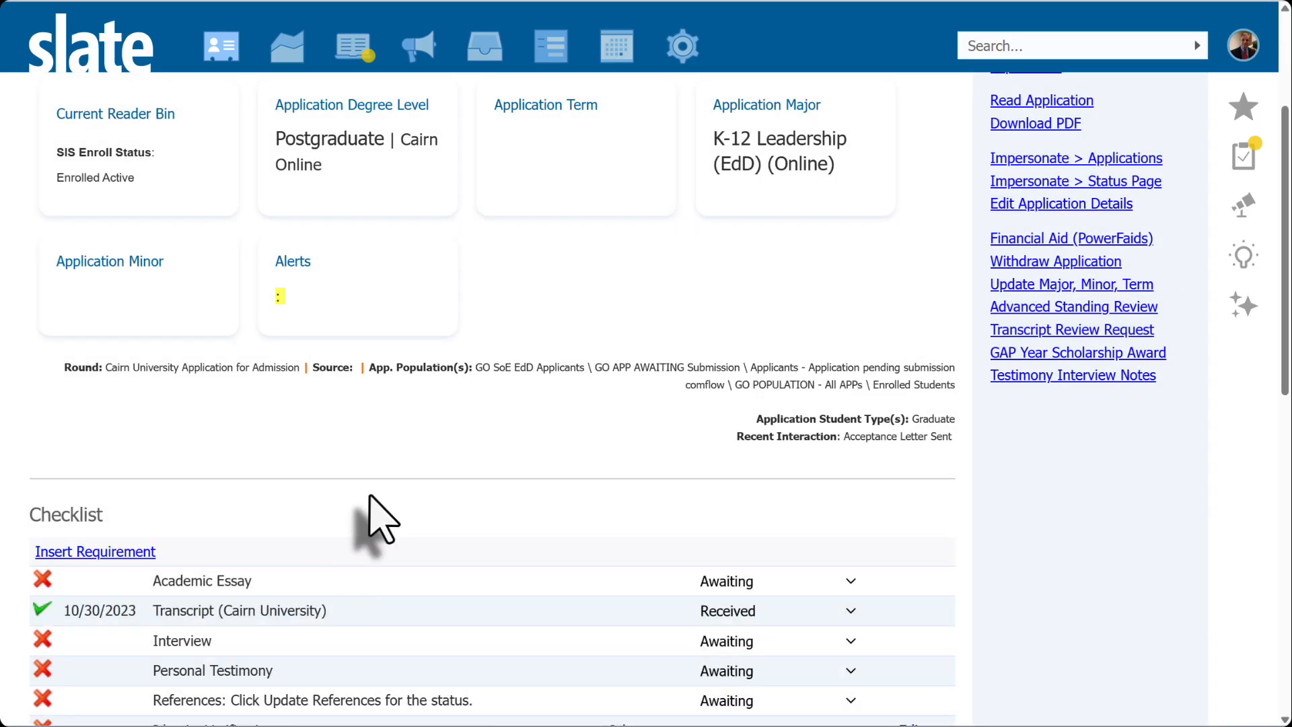
- Examine the subject and section of the Identity Verification row in the applicant's checklist
scroll(370, 534, down, 3)
triple_click(629, 514)
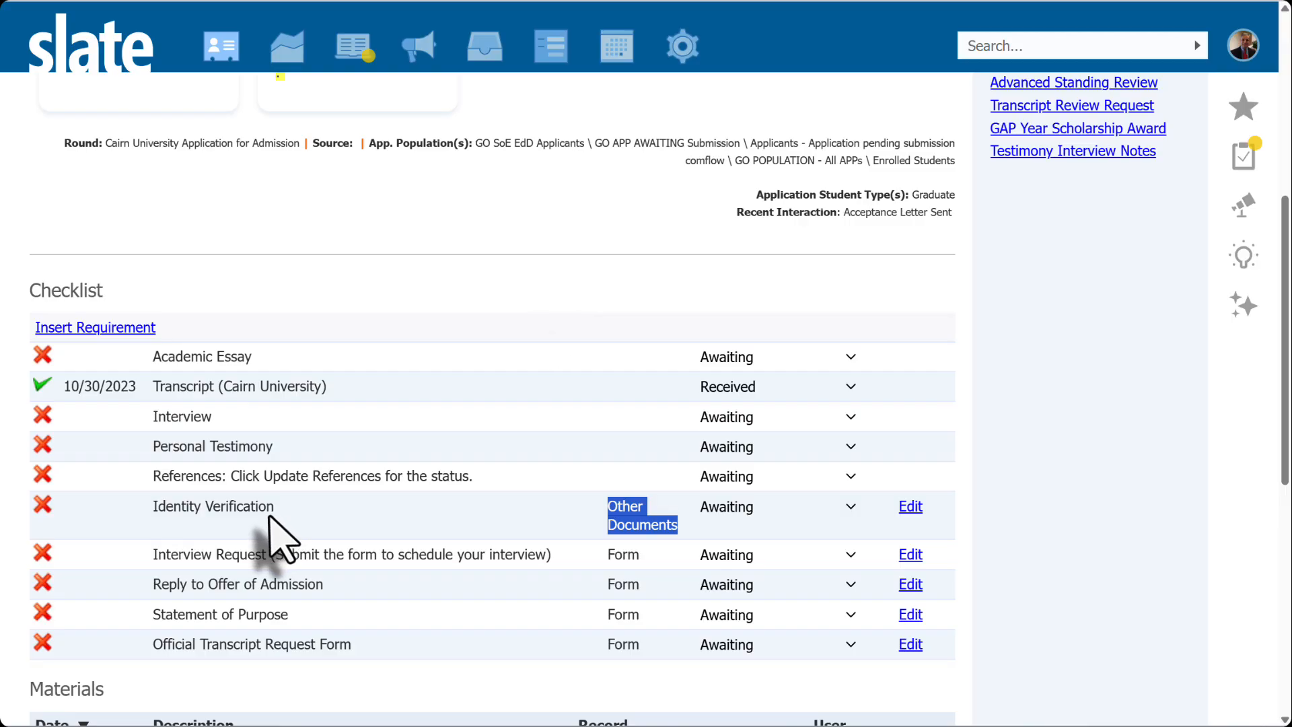
drag(277, 517, 150, 507)
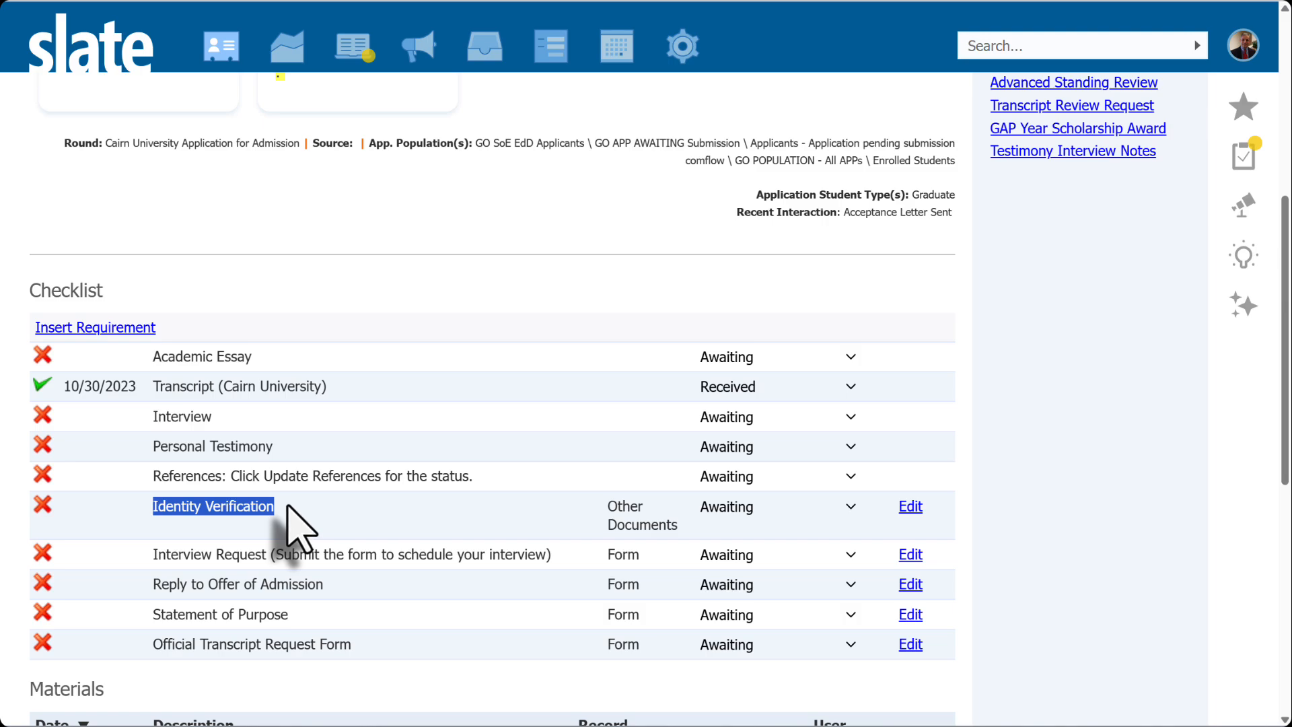
click(197, 508)
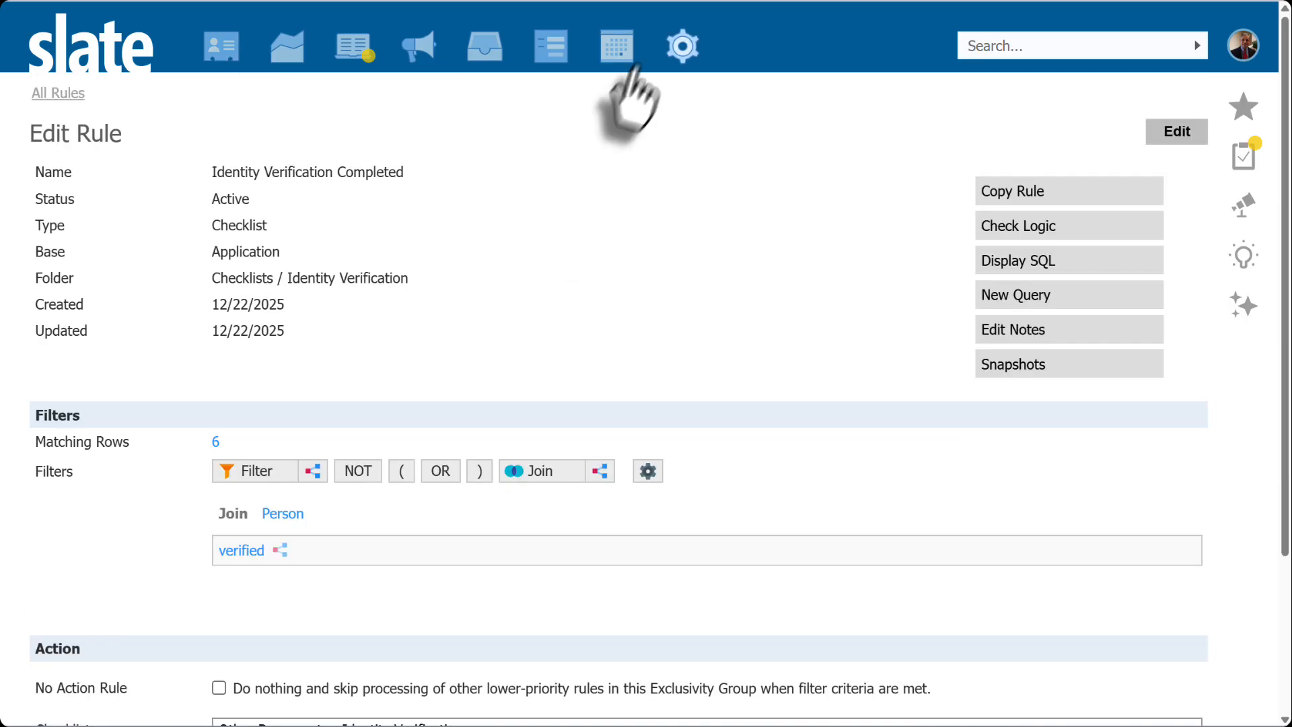
- Examine the type and base of the Identity Verification Completed rule
mouse_move(693, 57)
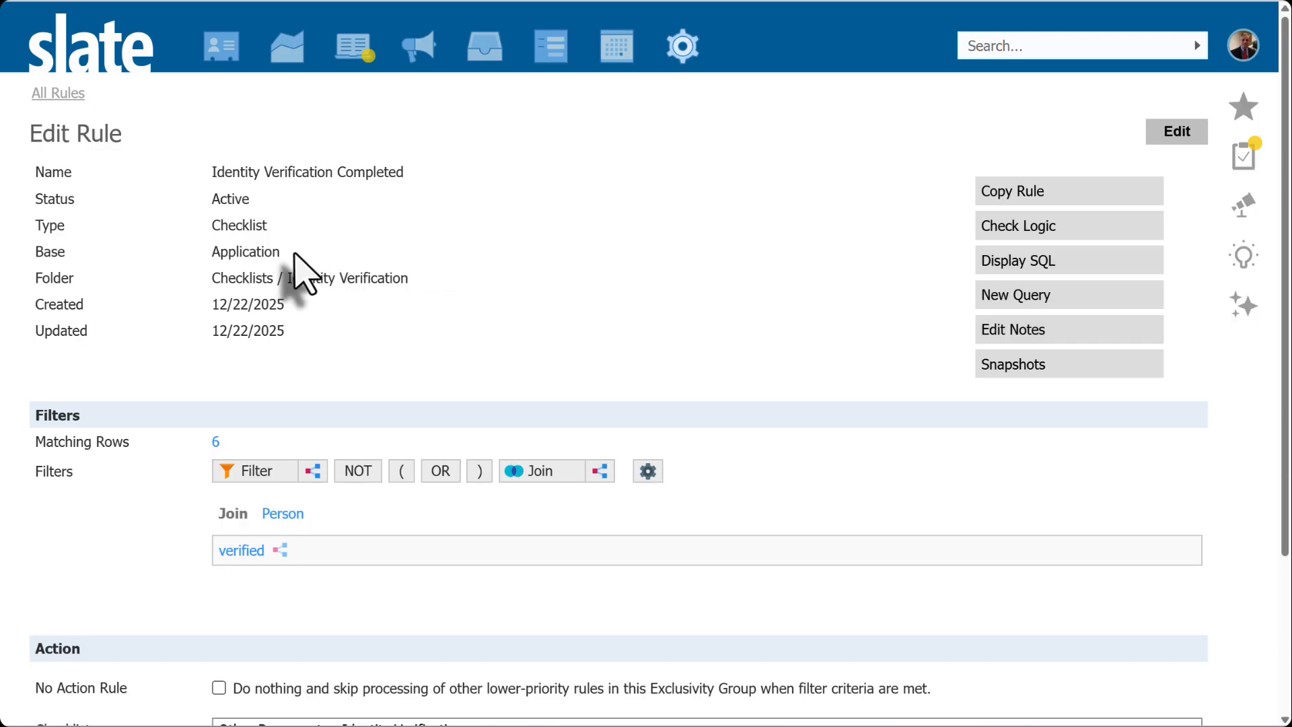
drag(282, 253, 214, 253)
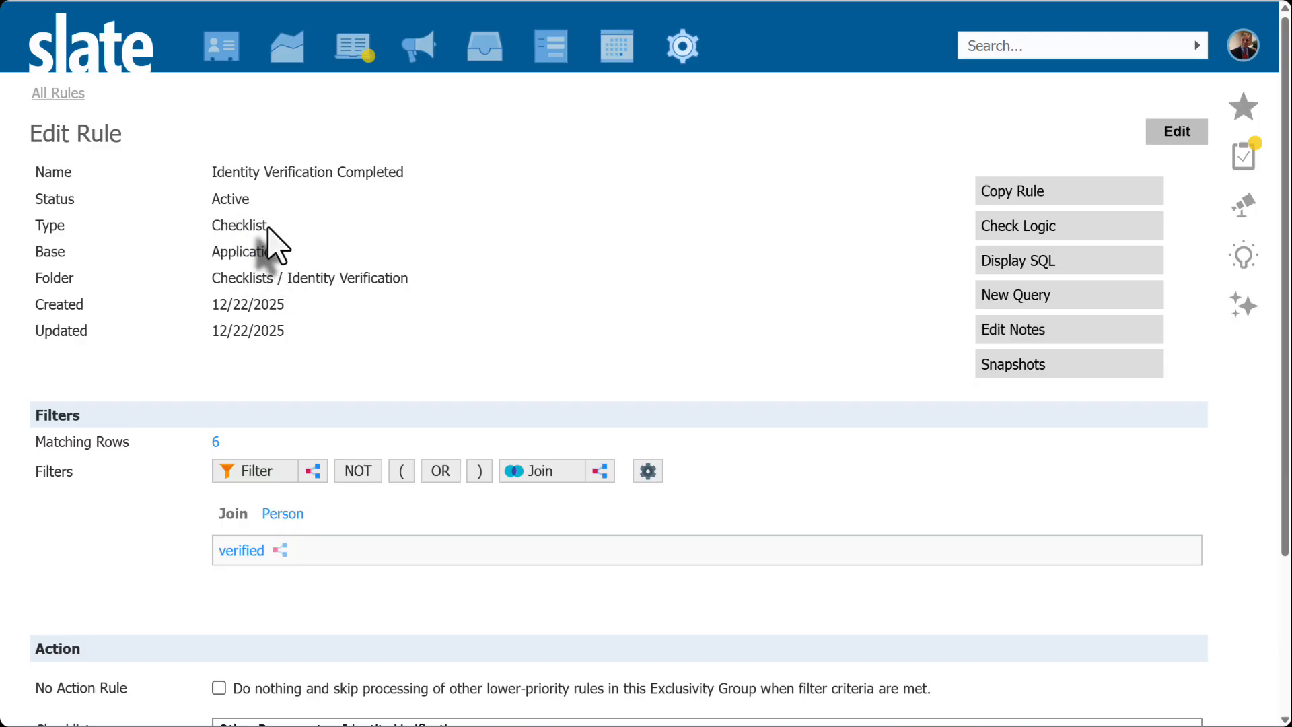
double_click(217, 226)
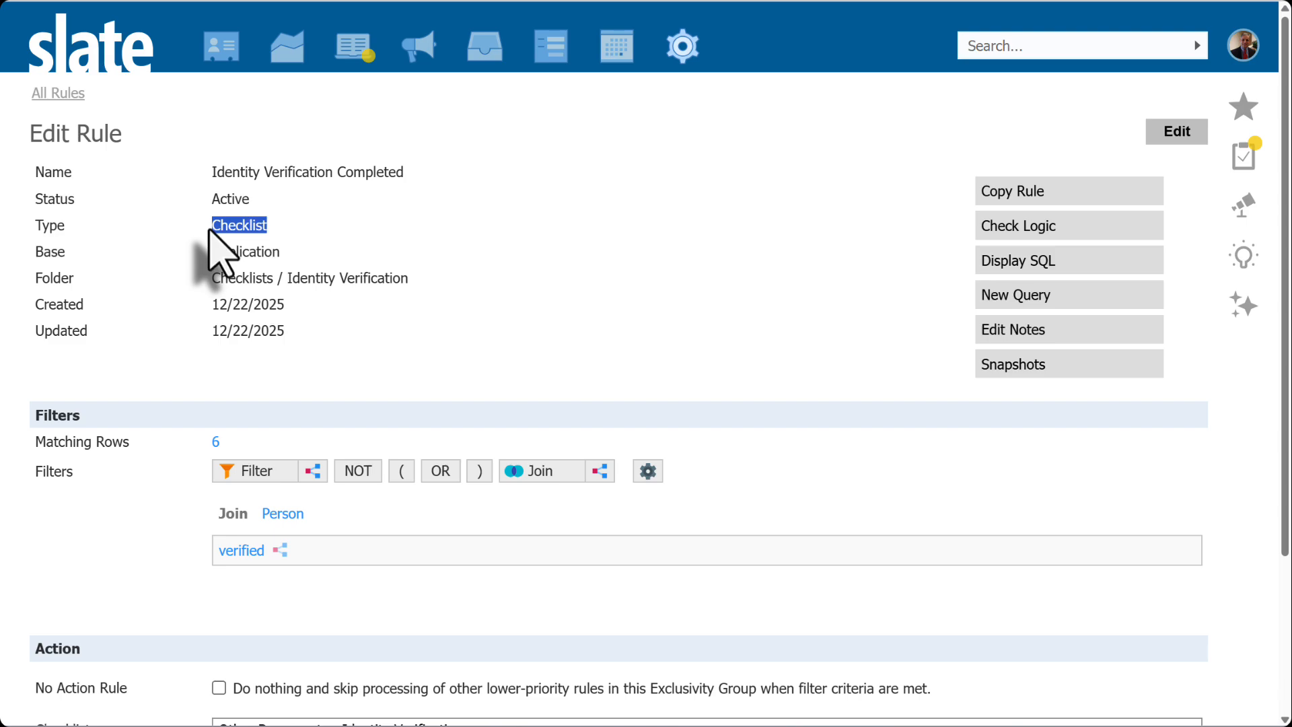
double_click(252, 258)
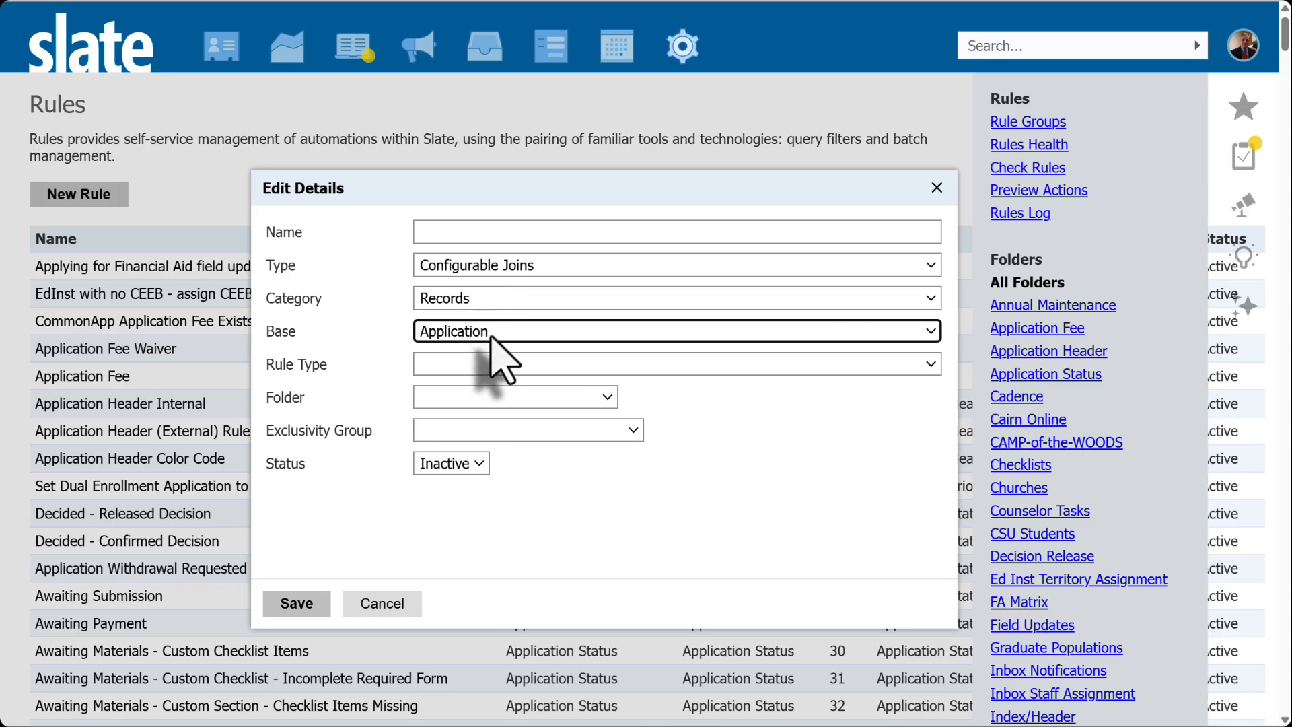
- Set the rule type of the new Application-based rule to Checklist and open its status options
click(460, 370)
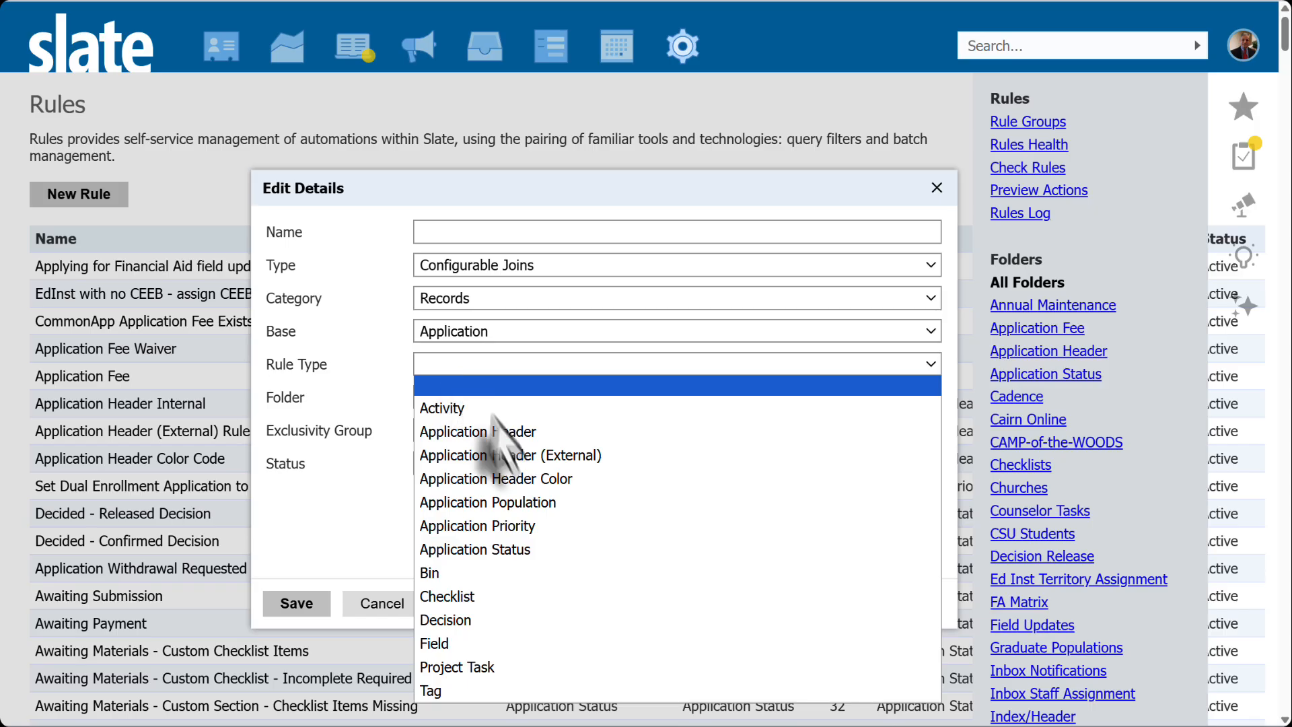
click(473, 596)
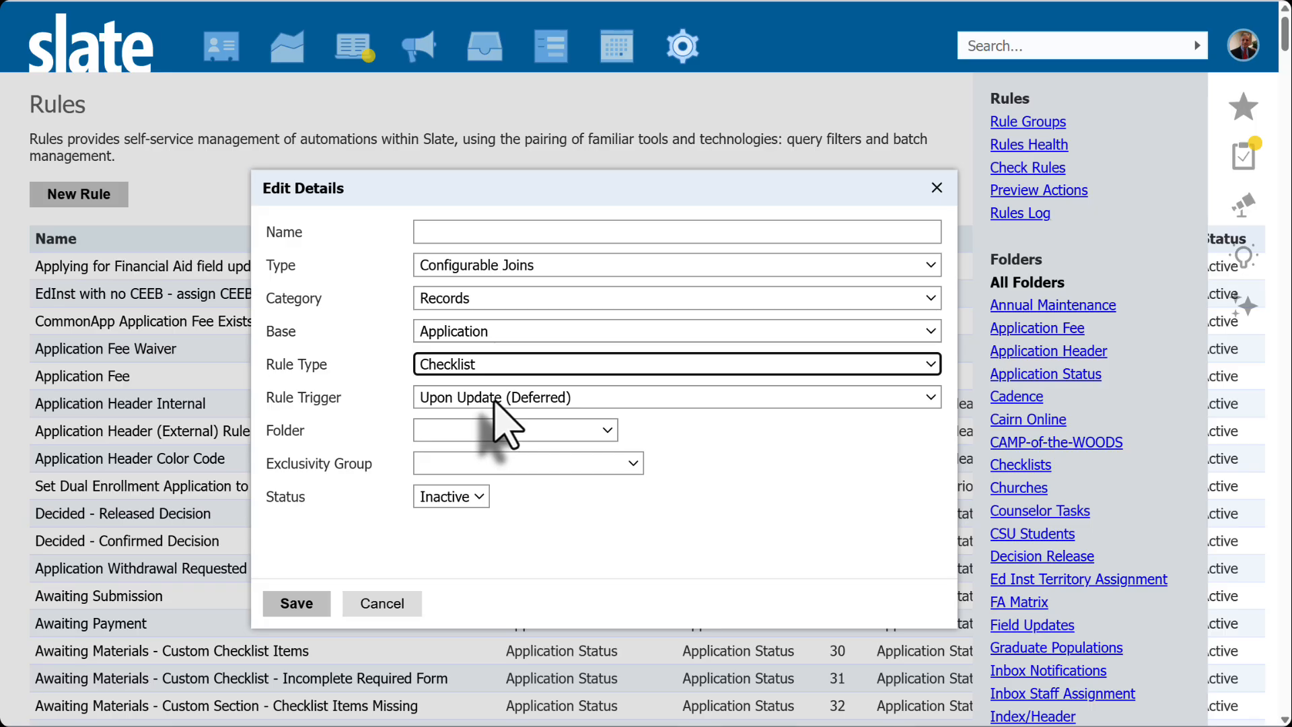
click(465, 498)
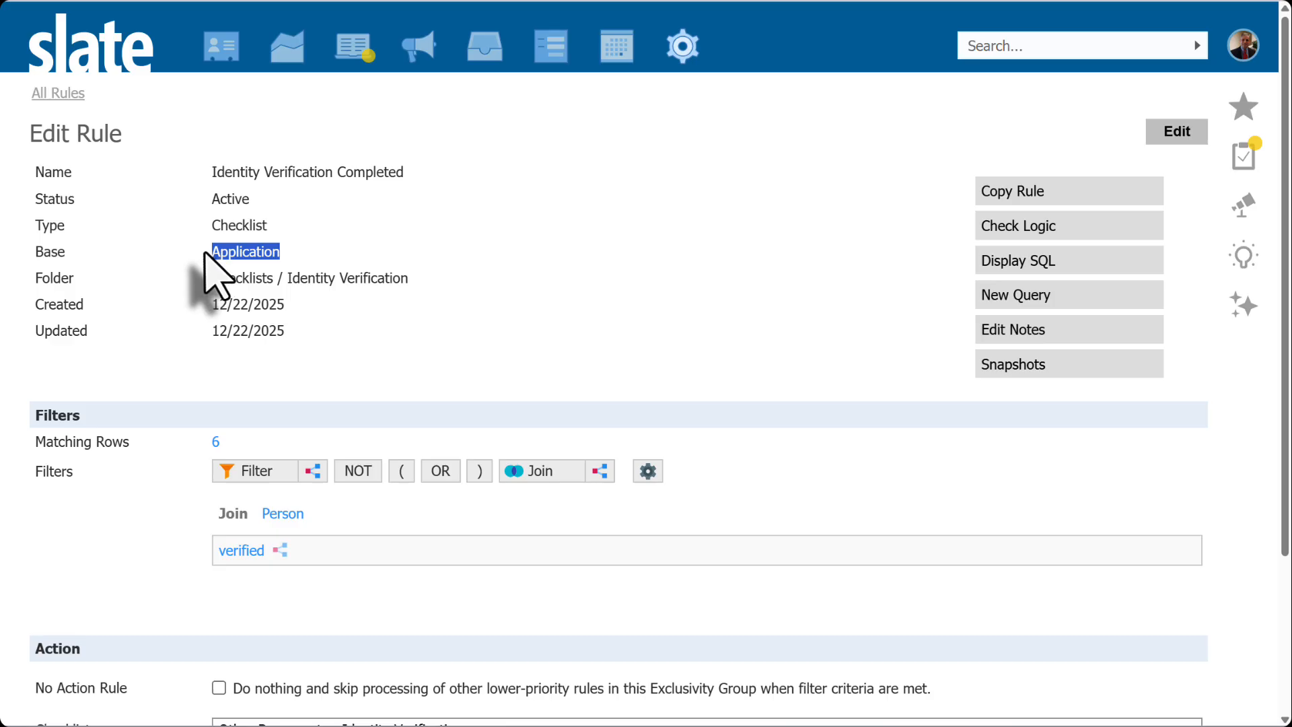
- Review the type, filters and action settings of the existing Identity Verification Completed rule
drag(266, 228, 203, 226)
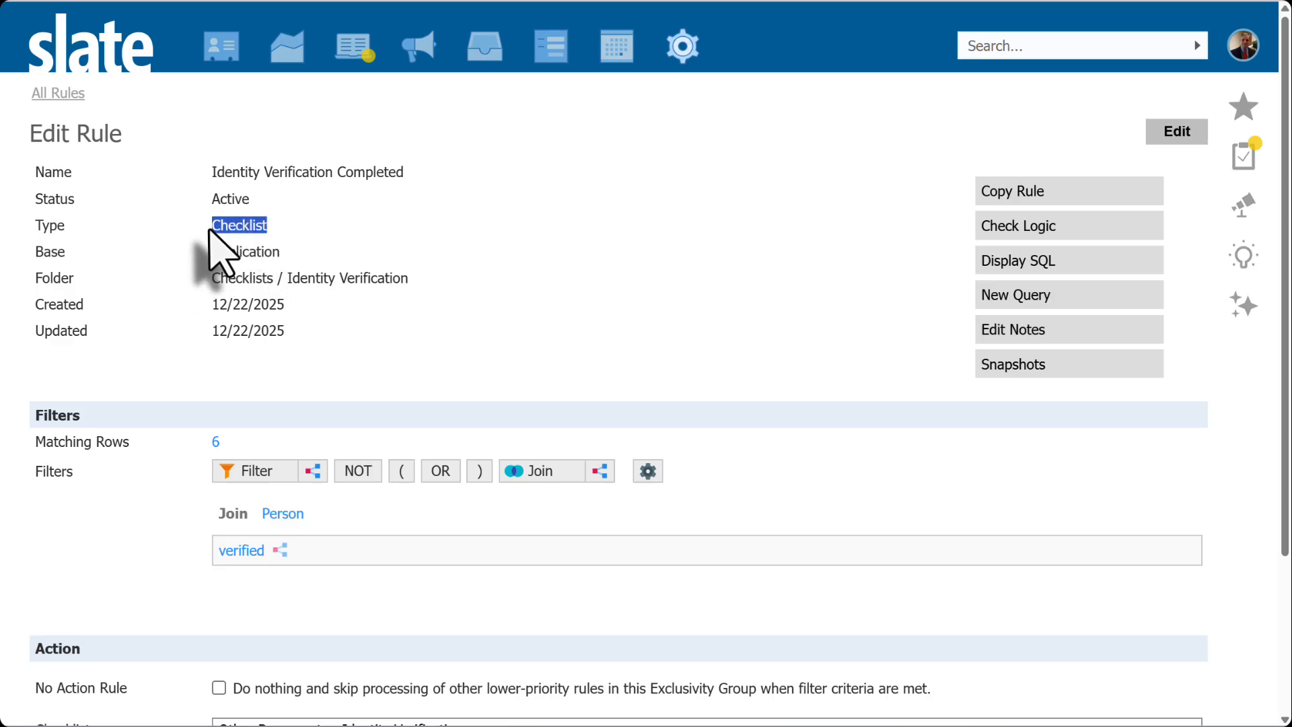
scroll(296, 323, down, 2)
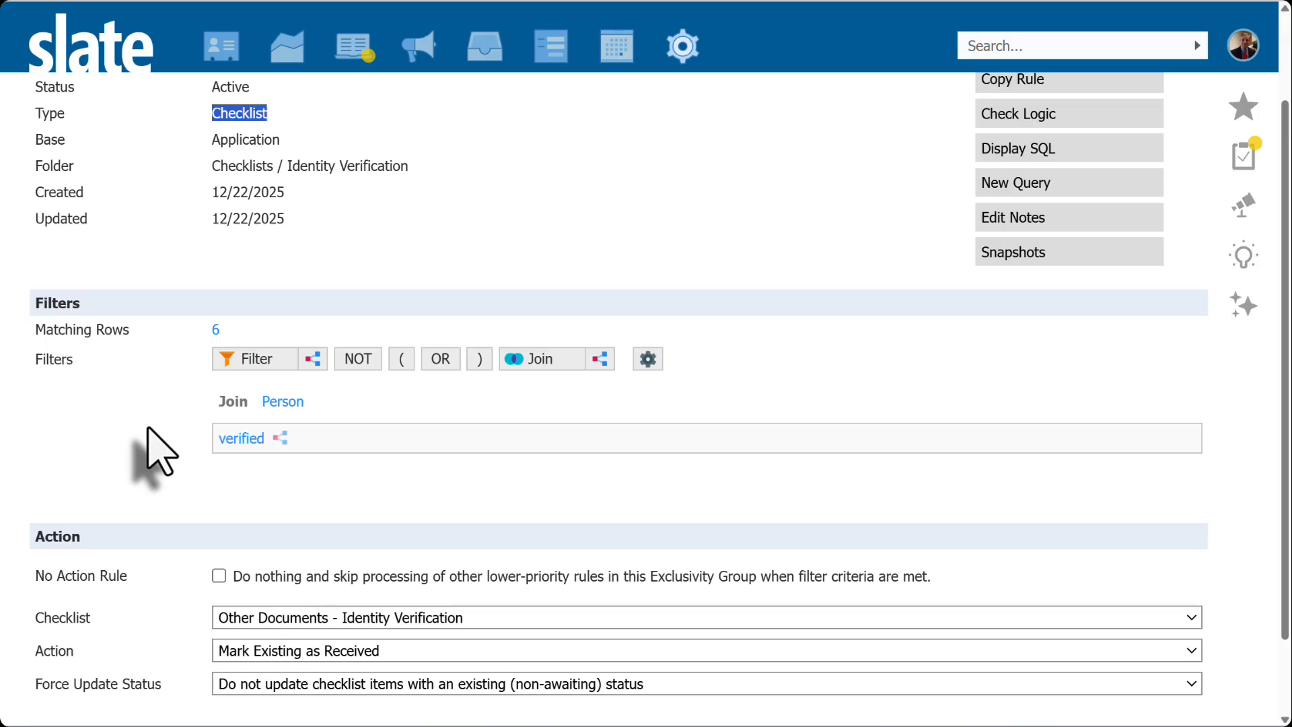
click(279, 464)
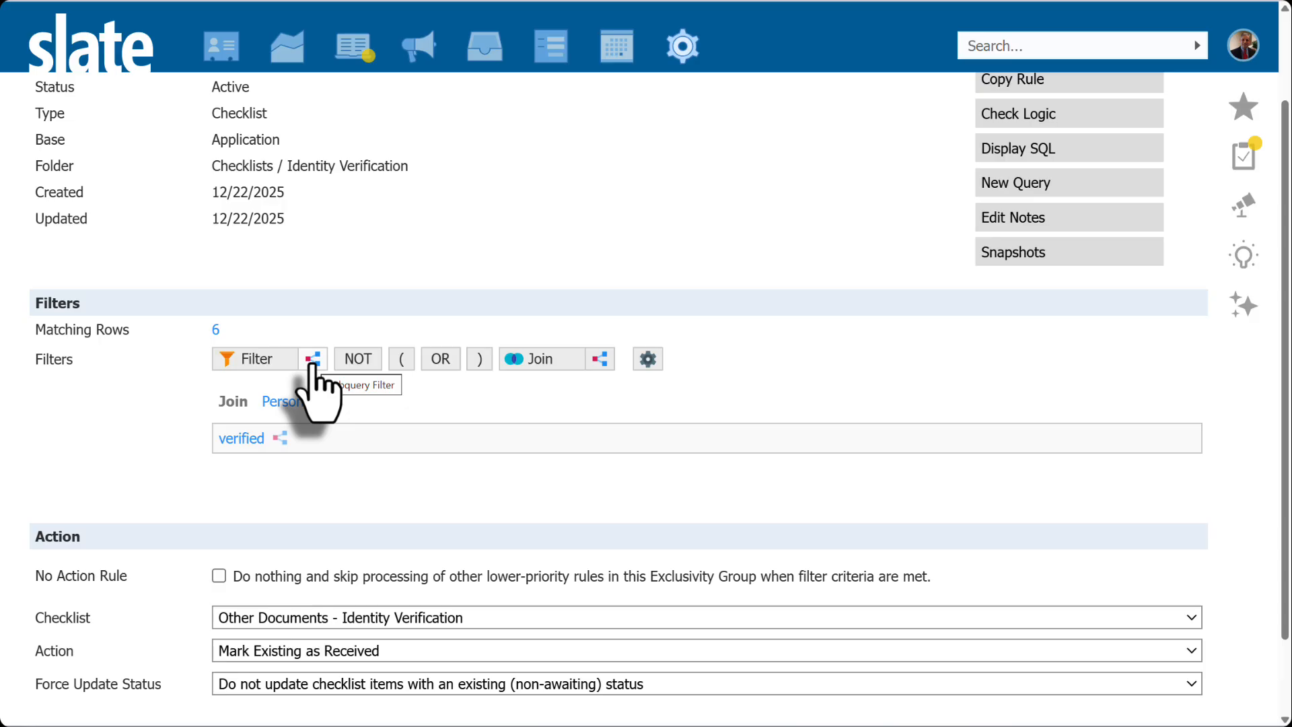
- Examine the export and the Person / Verifications join of the verified subquery filter, and close it without saving
click(313, 362)
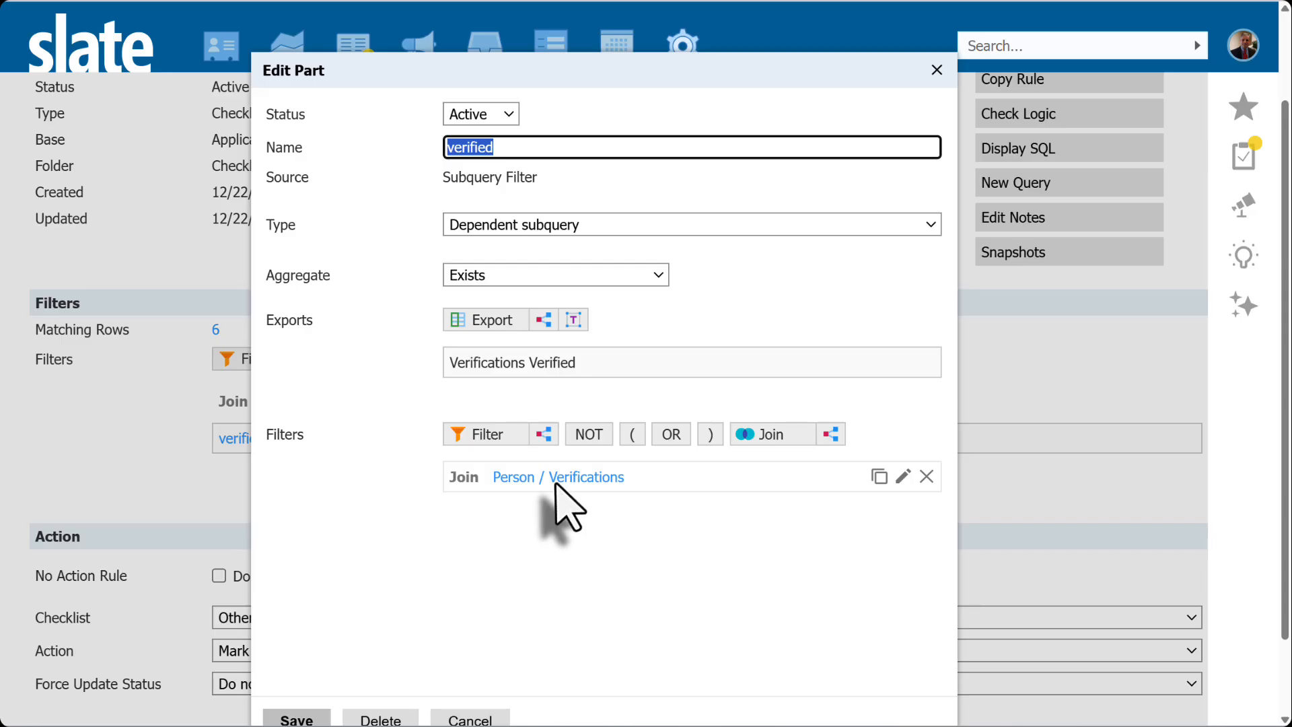
click(463, 320)
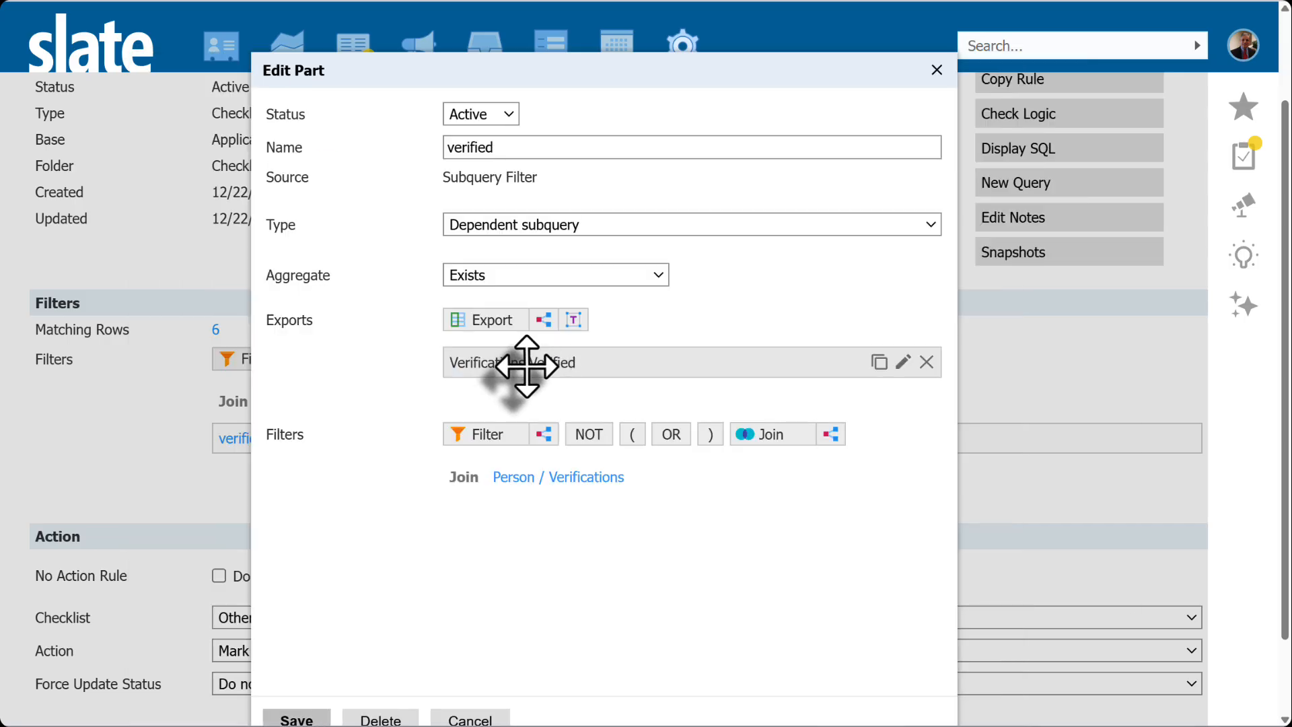
click(490, 364)
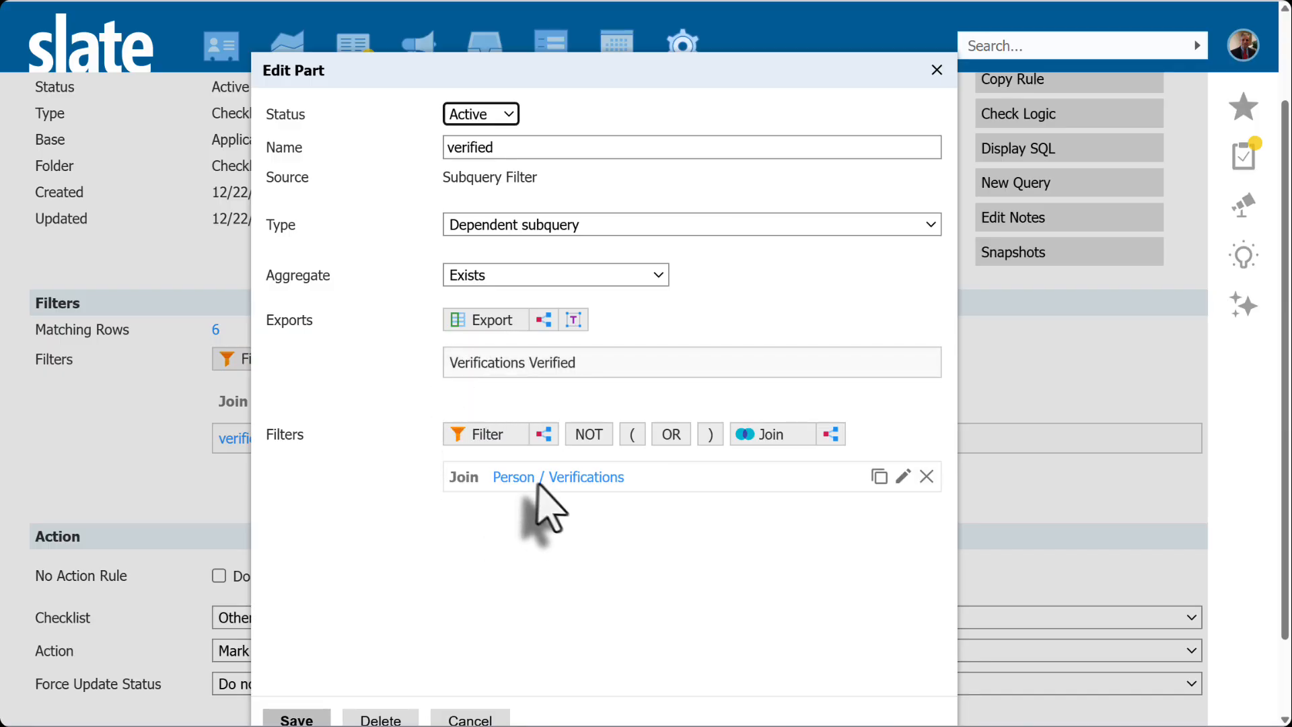
click(479, 720)
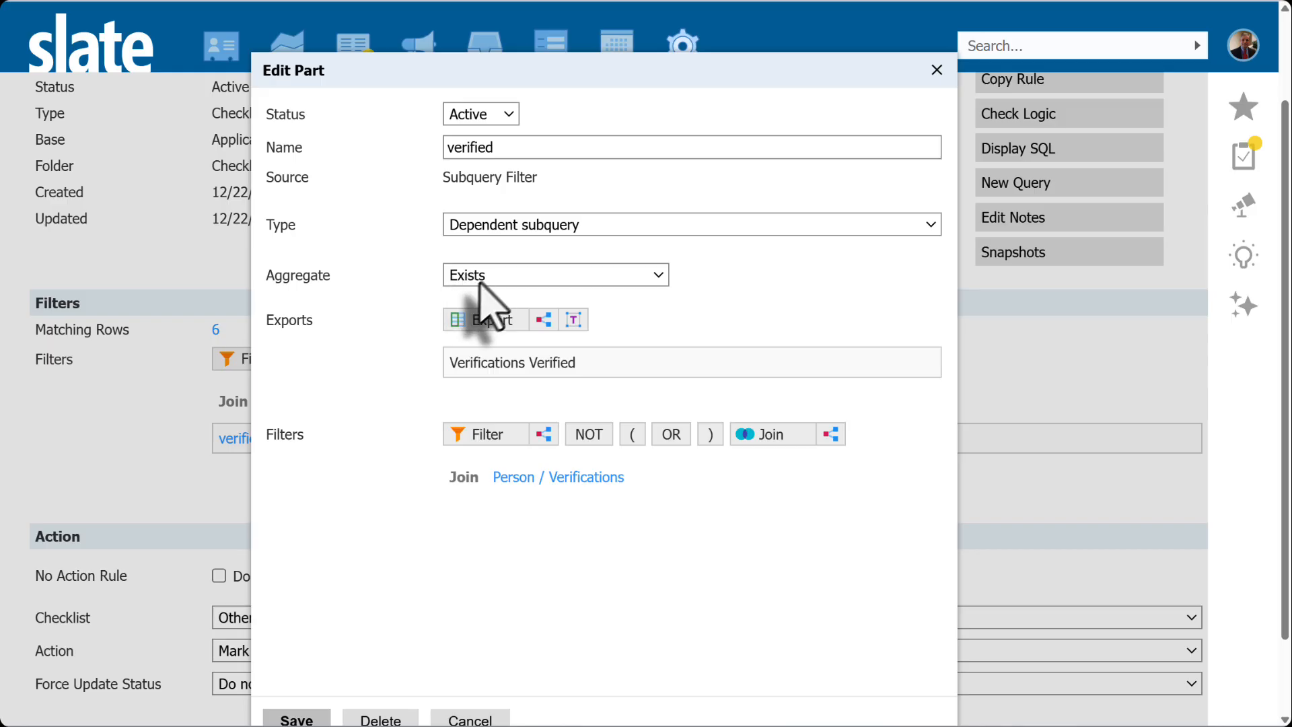
click(486, 720)
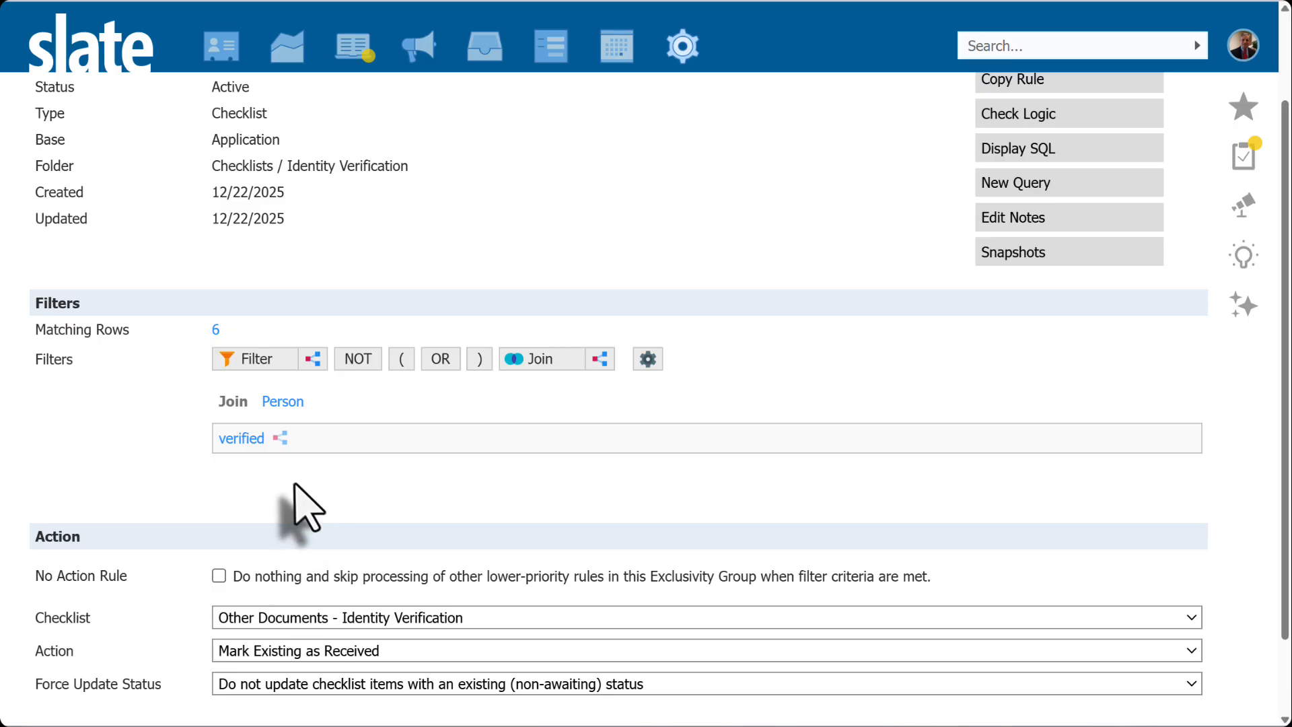
- Reopen the verified filter, review its dependent subquery settings and save it
mouse_move(240, 438)
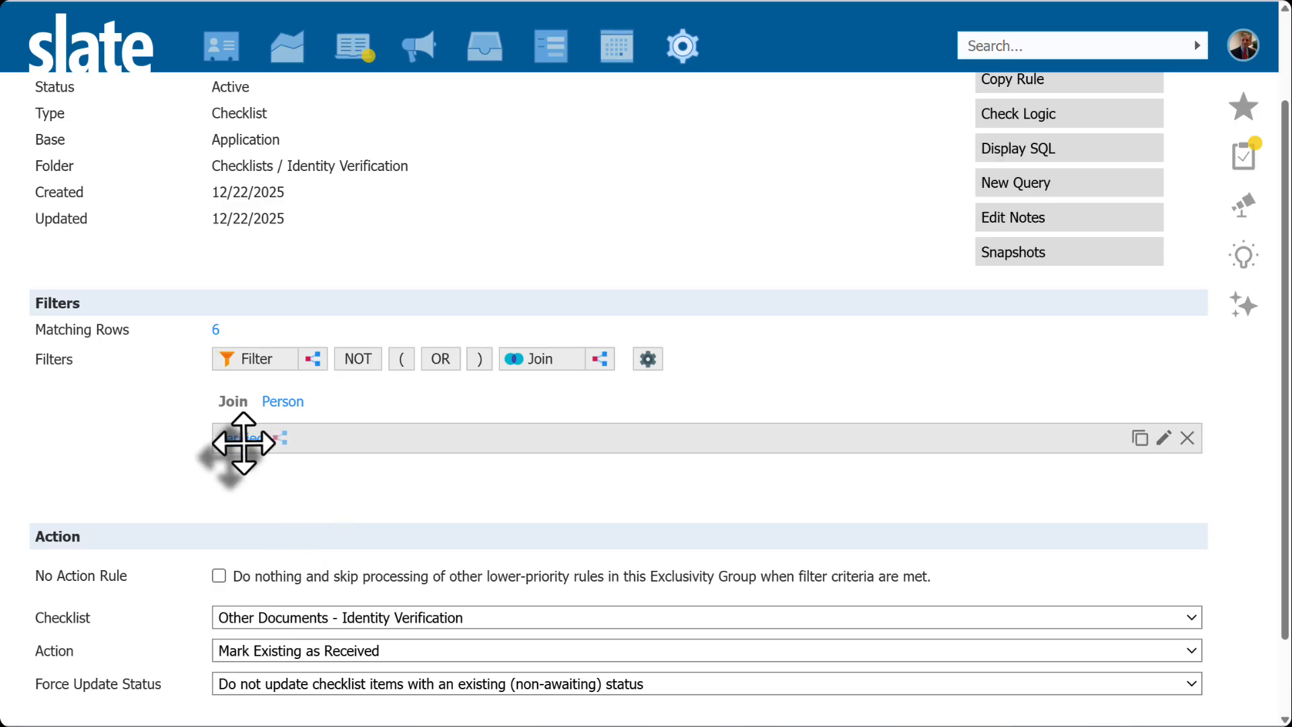
click(239, 439)
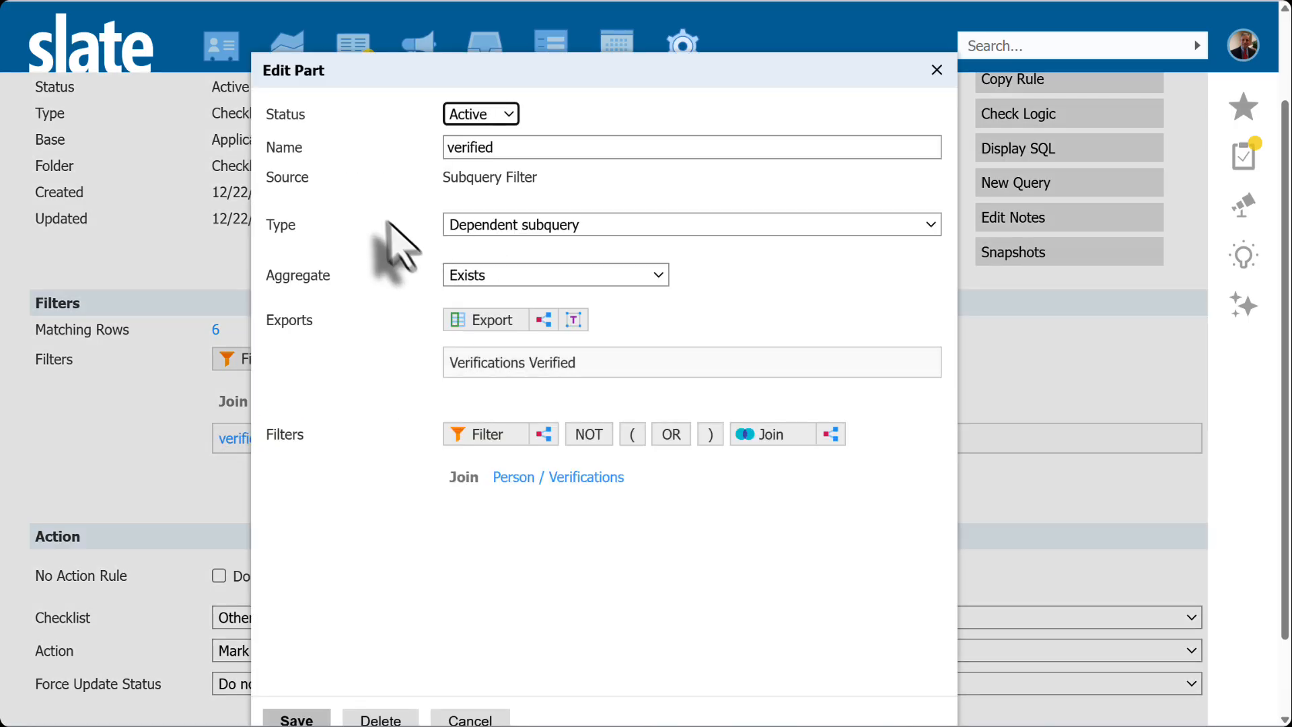
click(297, 719)
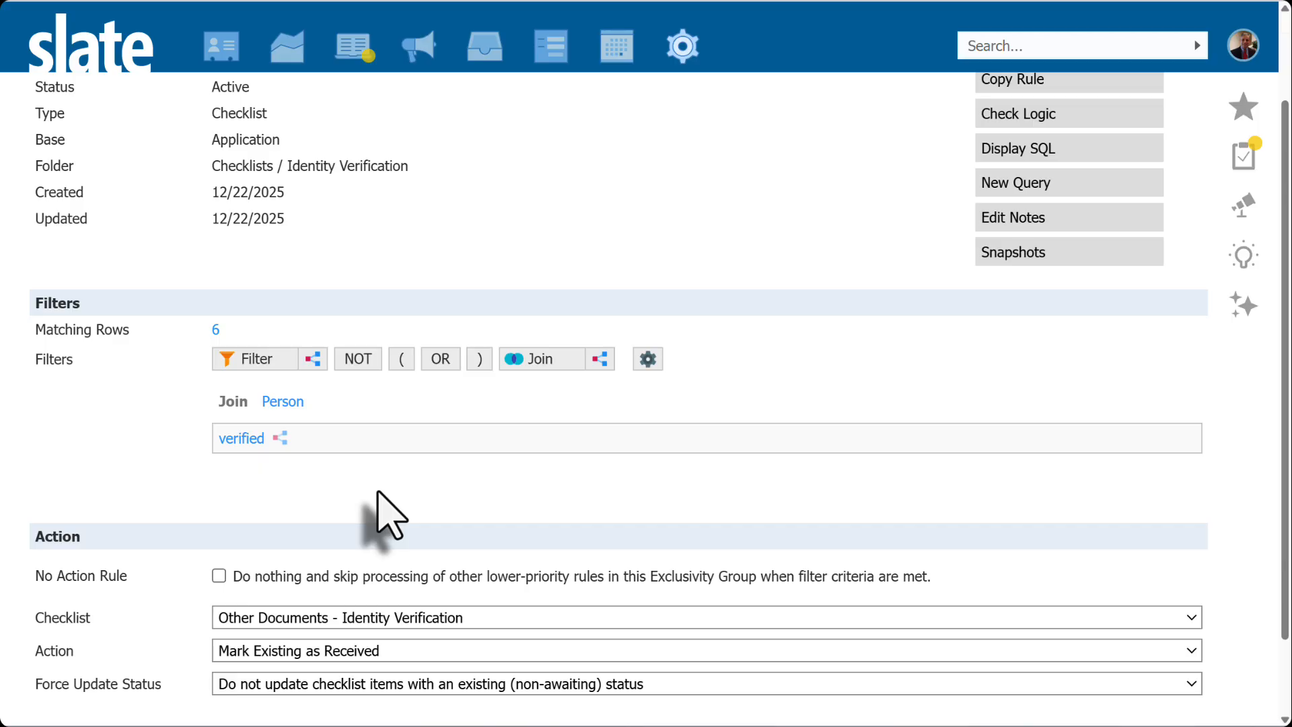
- Review the rule's Action options and the verified filter's Aggregate options, leaving both without saving a change
click(313, 656)
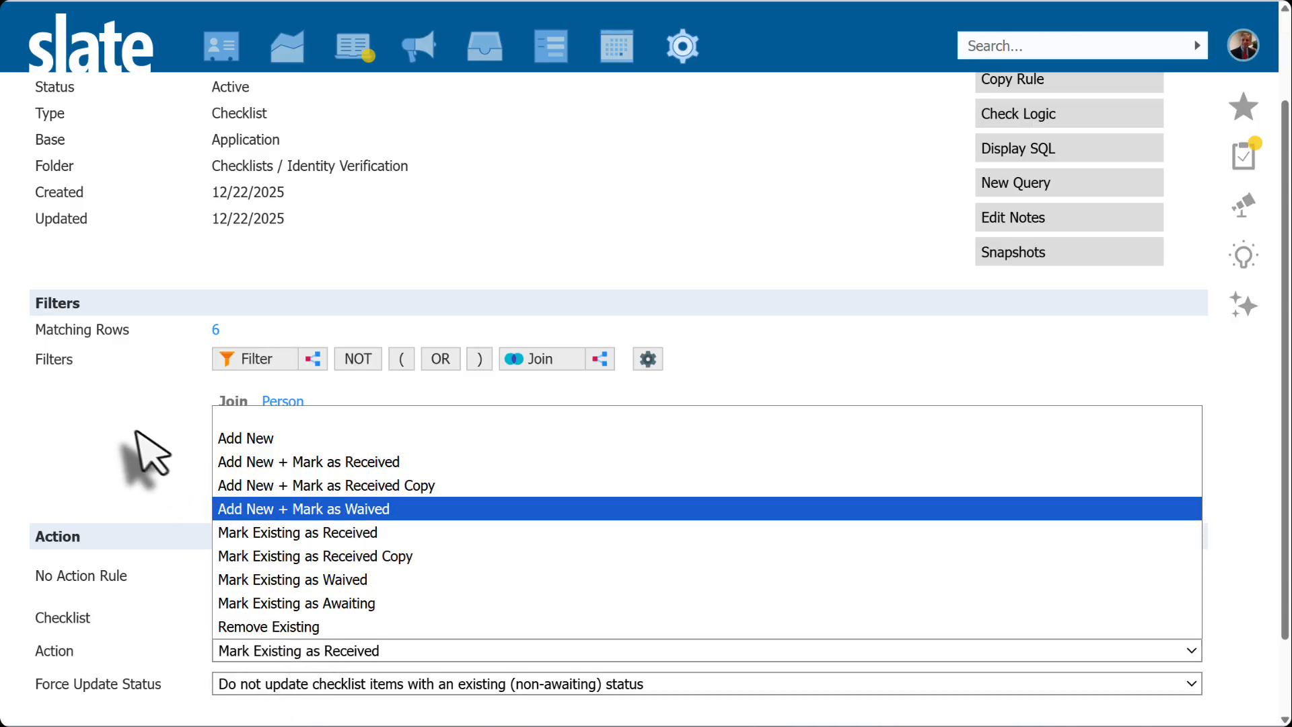
click(158, 401)
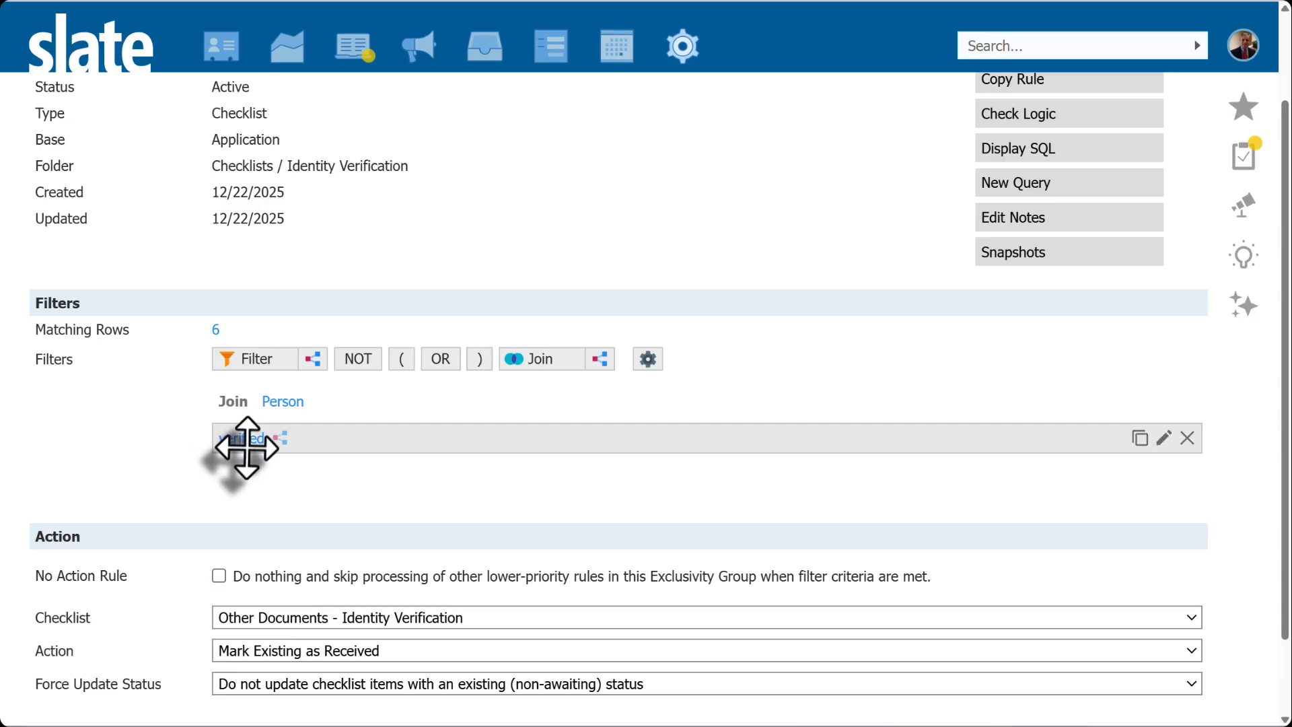
click(244, 445)
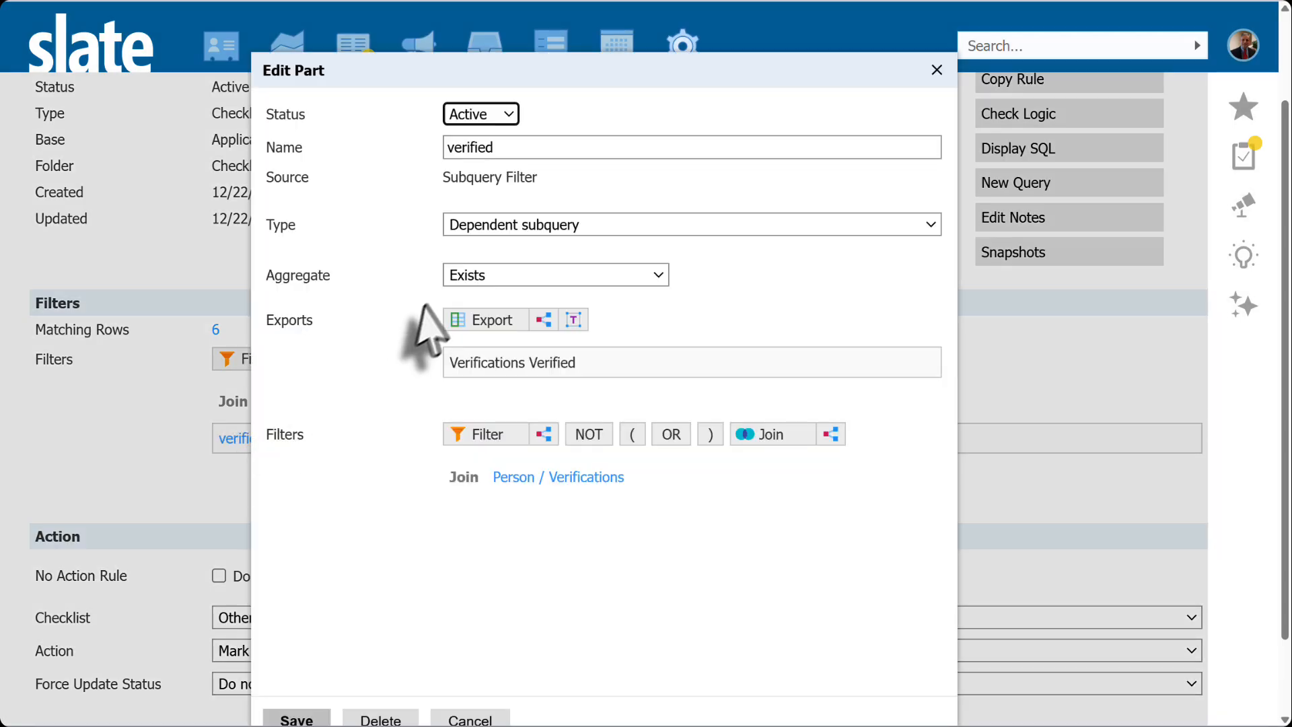
click(481, 276)
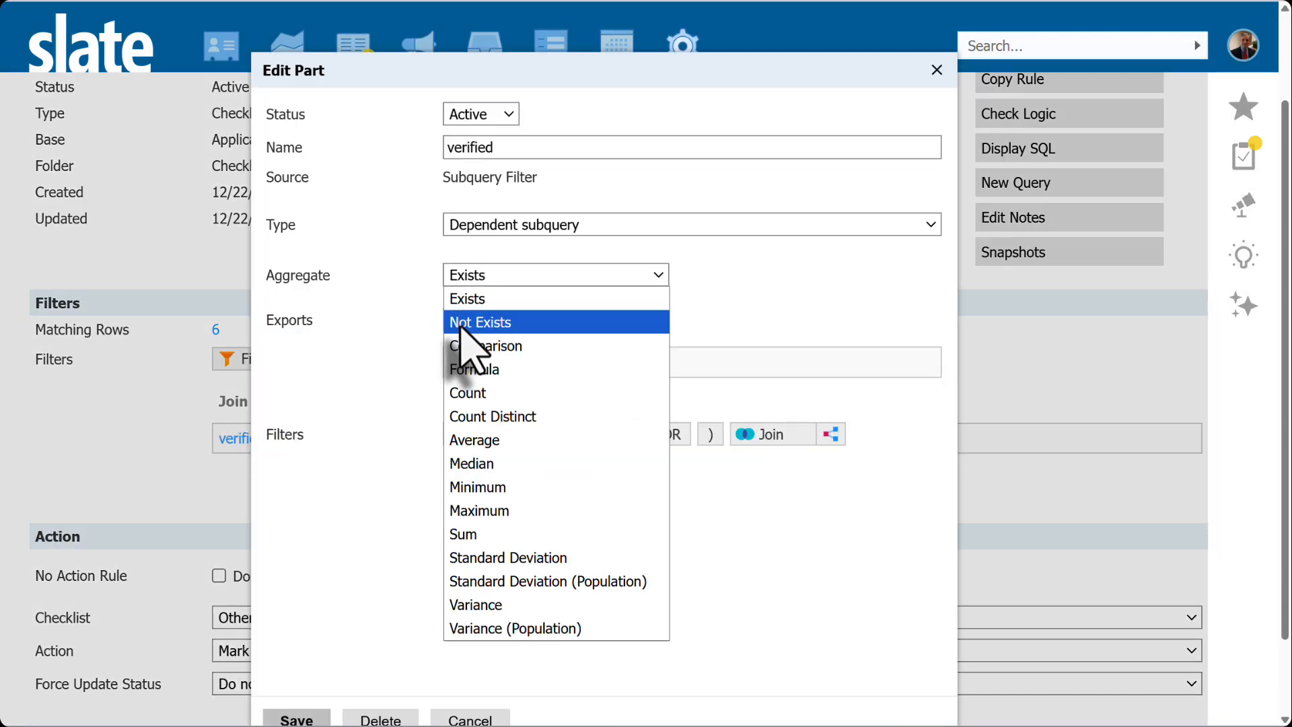
click(366, 447)
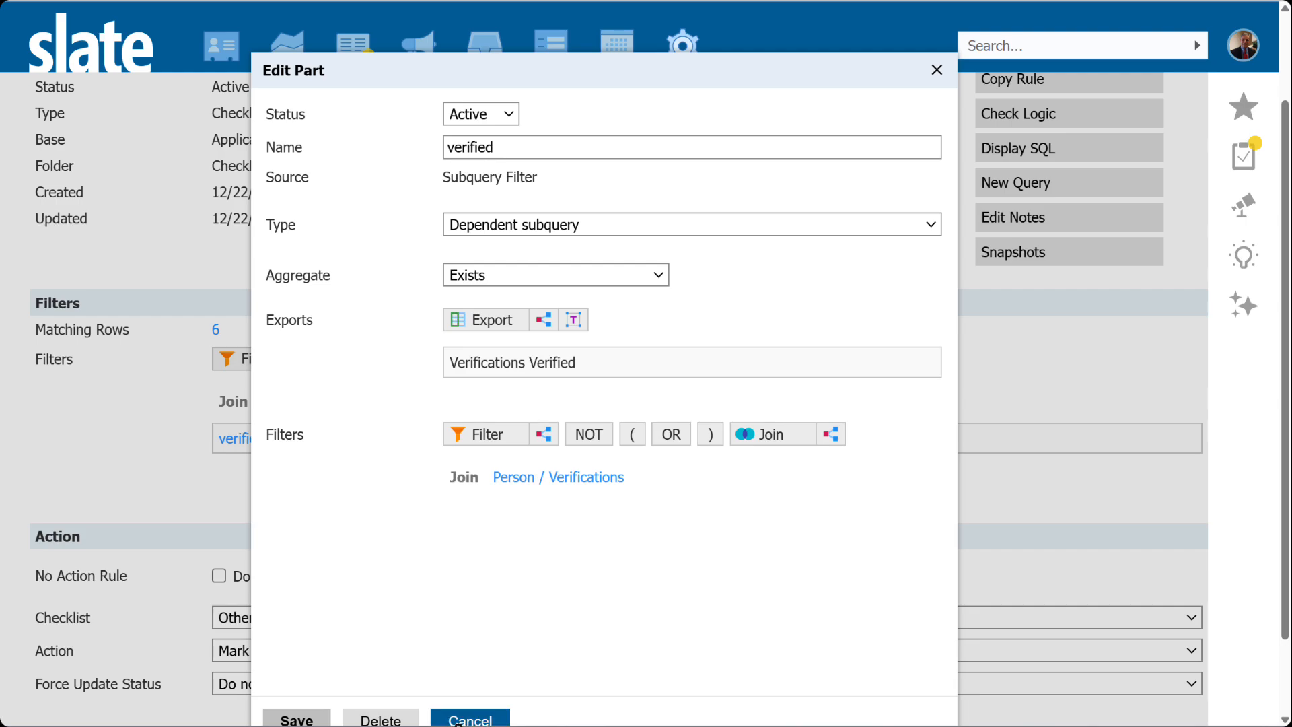
click(459, 722)
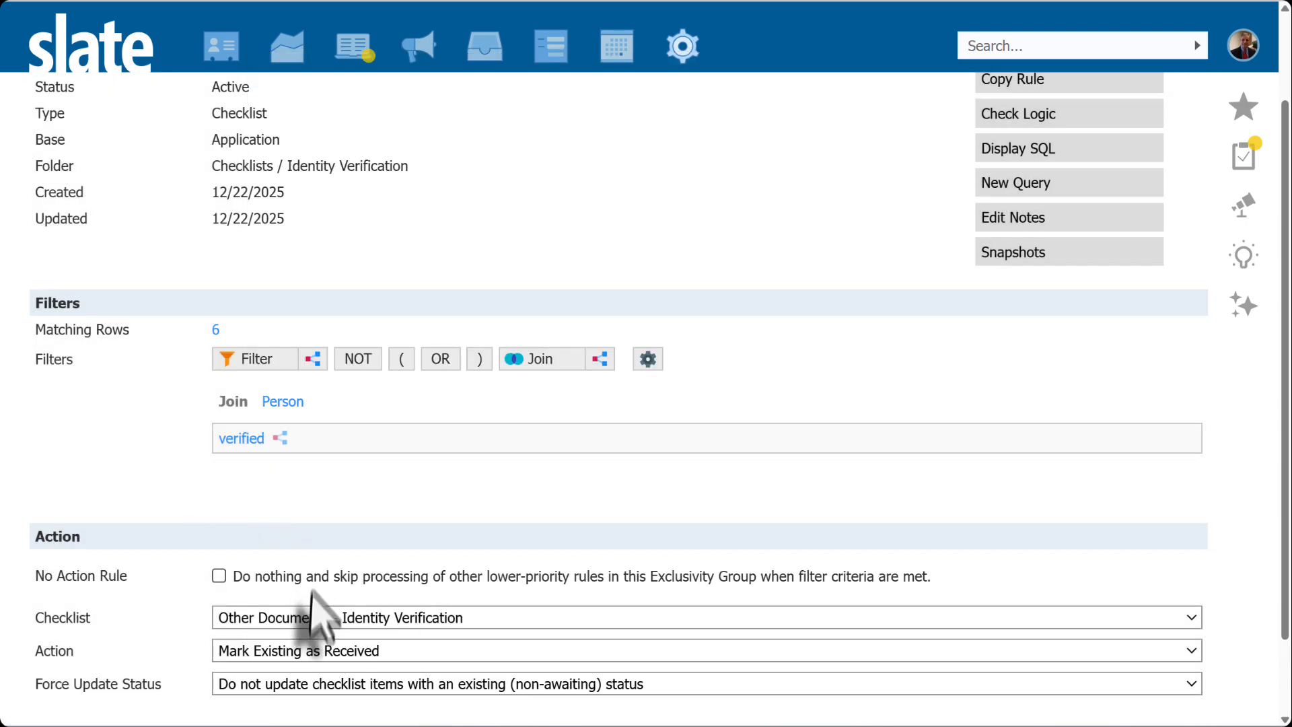
- Review the Checklist and Action options of the Identity Verification Completed rule without changing them, and check the rule's name
click(285, 624)
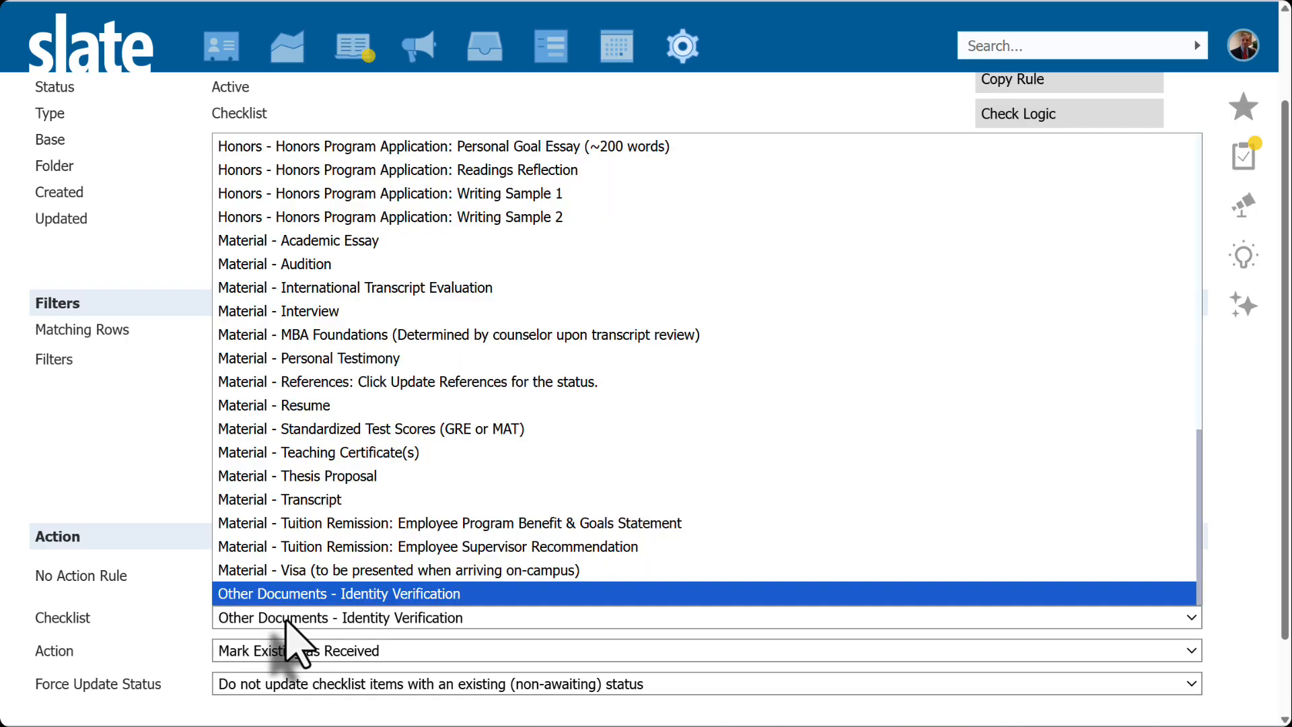
click(288, 640)
click(284, 651)
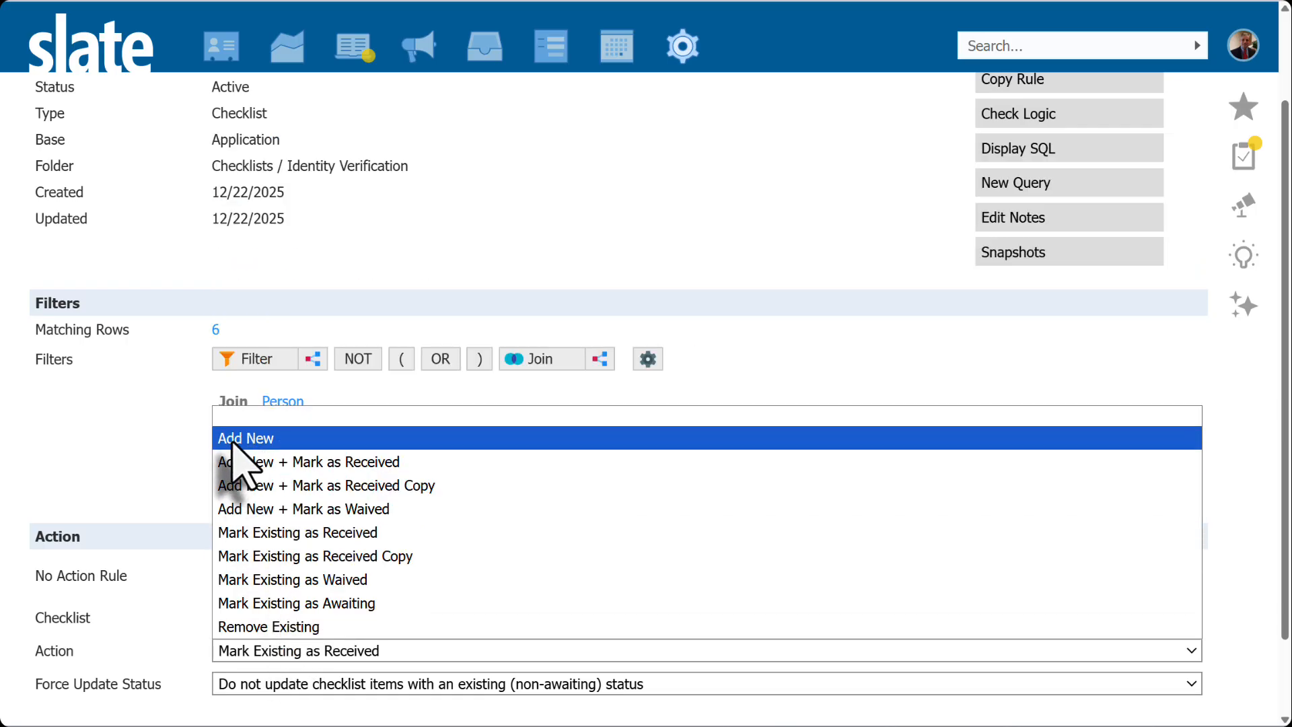
click(140, 437)
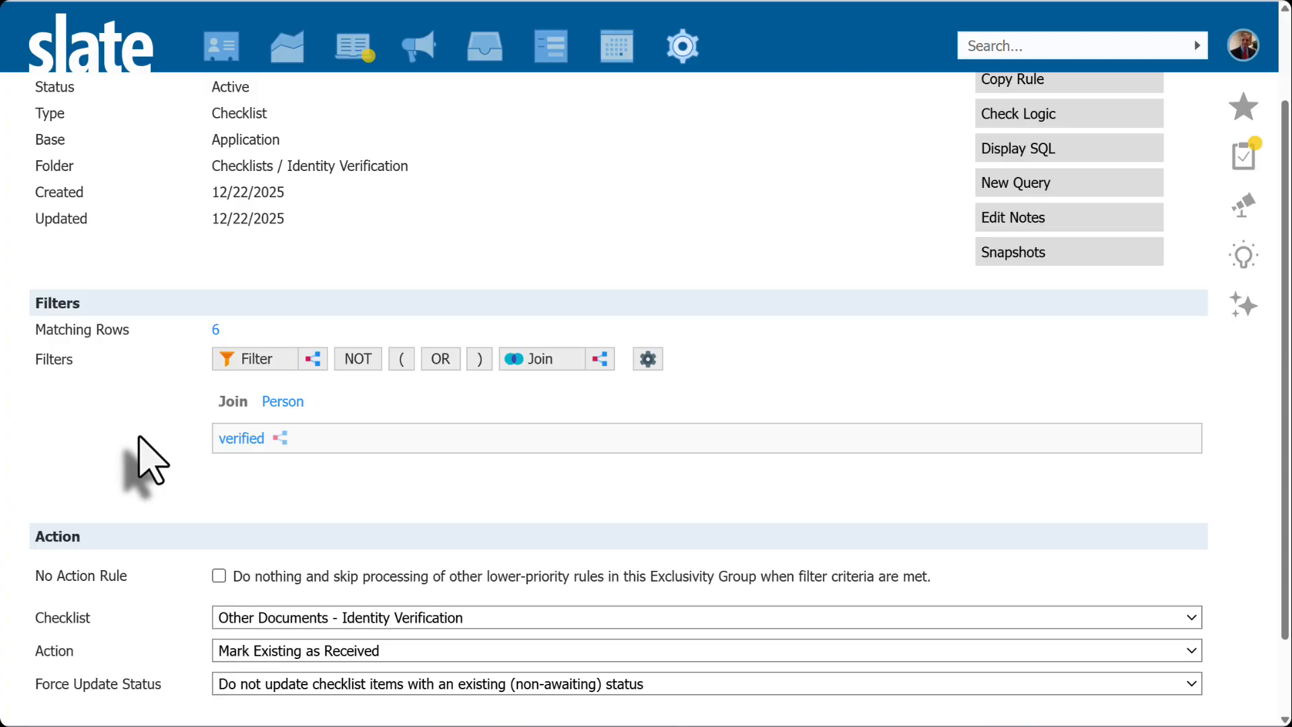
scroll(165, 474, up, 2)
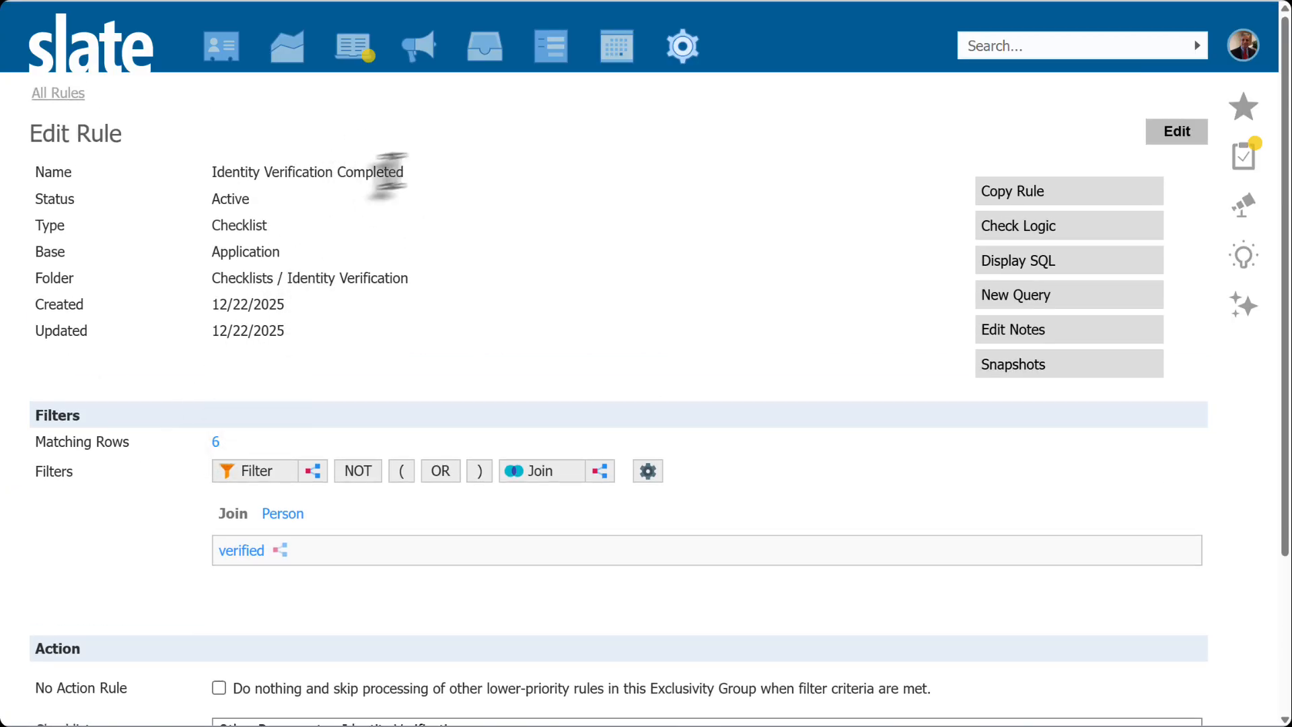
drag(405, 172, 210, 173)
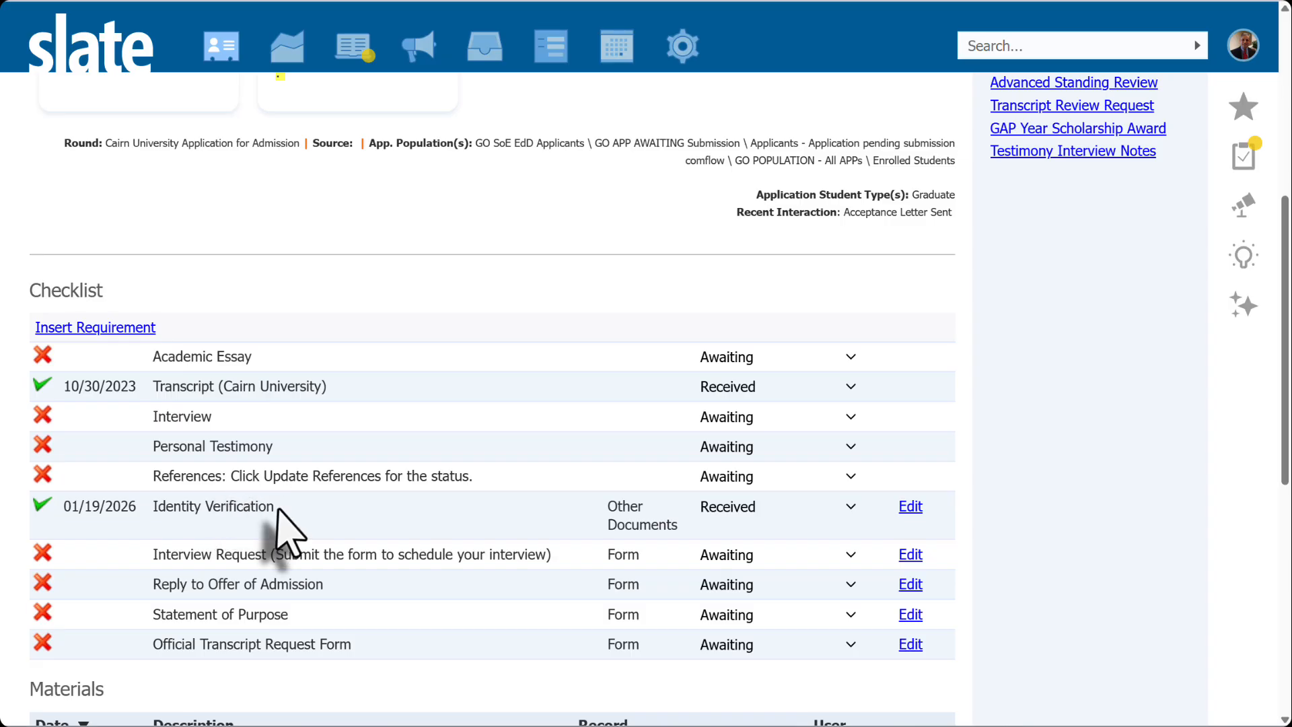
- Check the date and status of the Identity Verification item in the applicant's checklist
drag(275, 509, 58, 510)
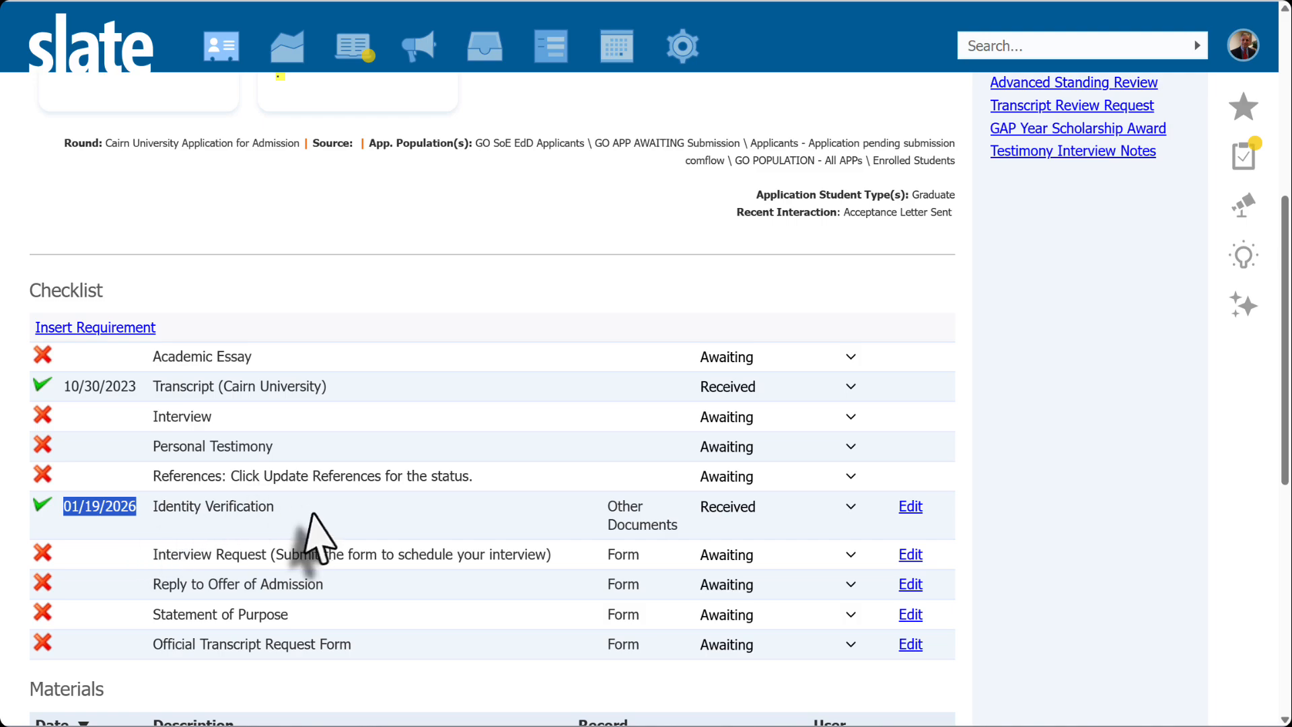
click(114, 511)
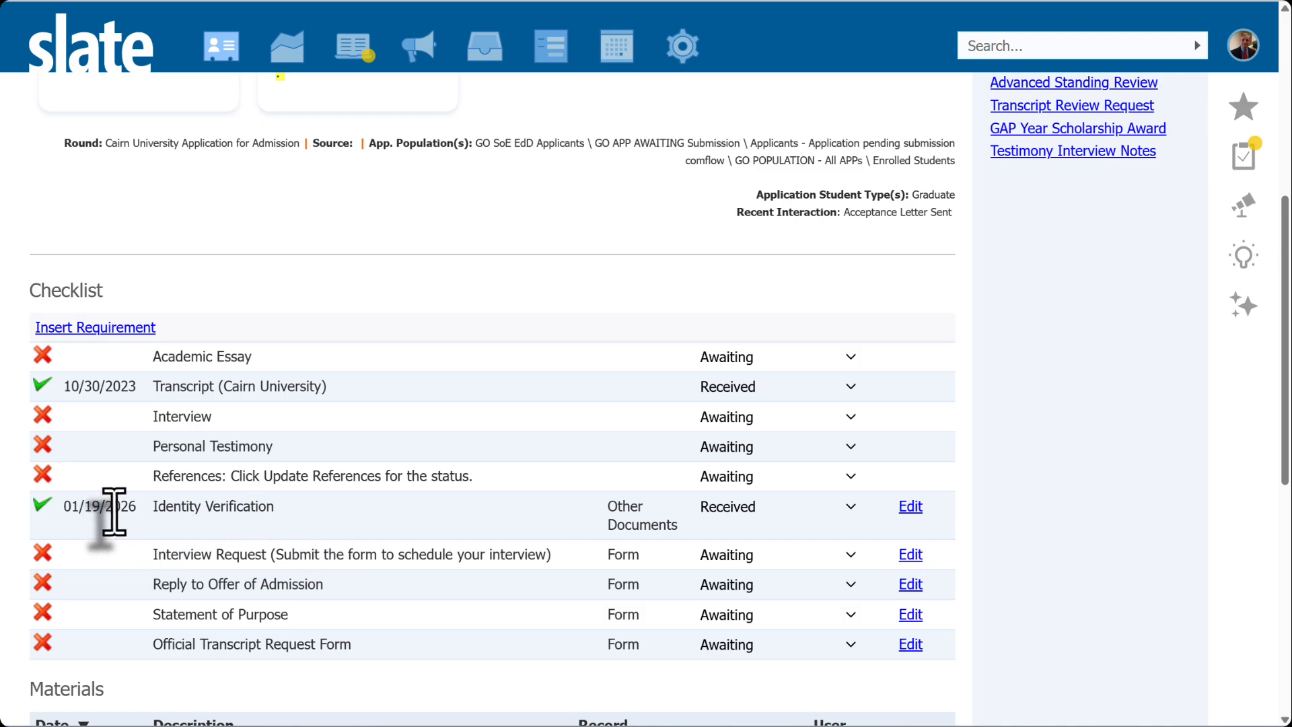